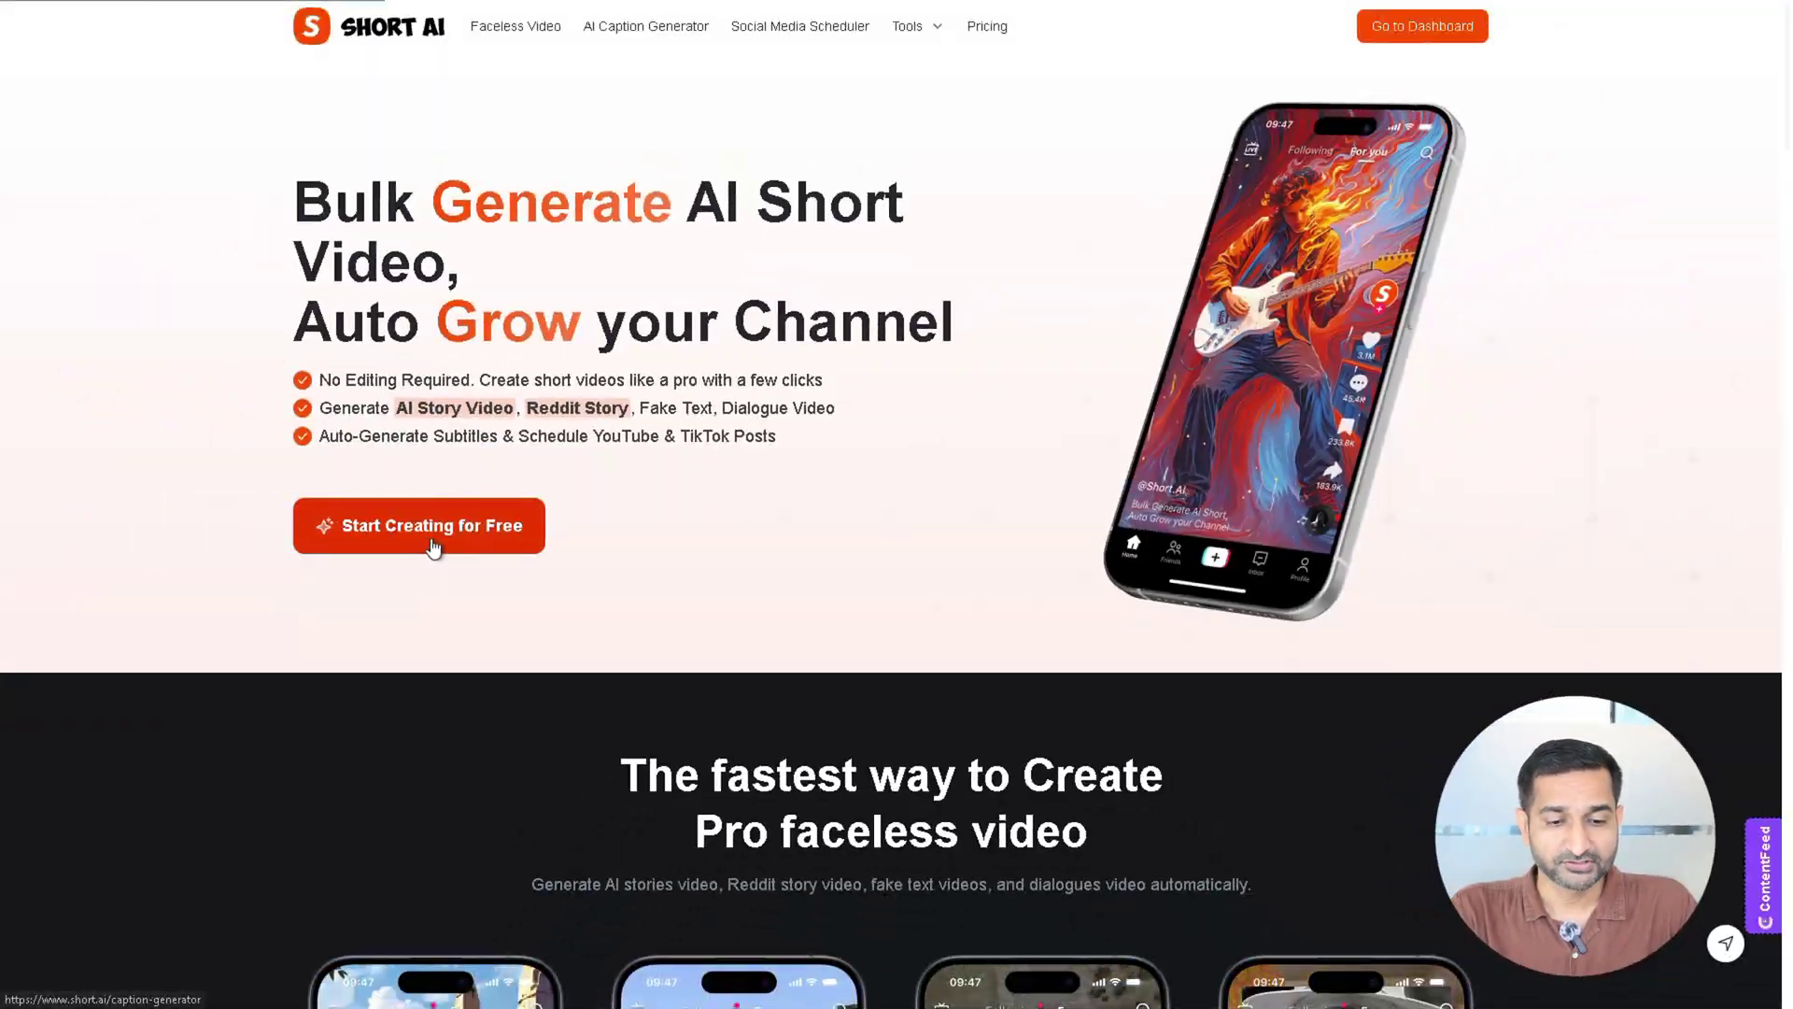
- From the dashboard, start an AI story video with Pixar style backgrounds and continue to scripting
click(433, 525)
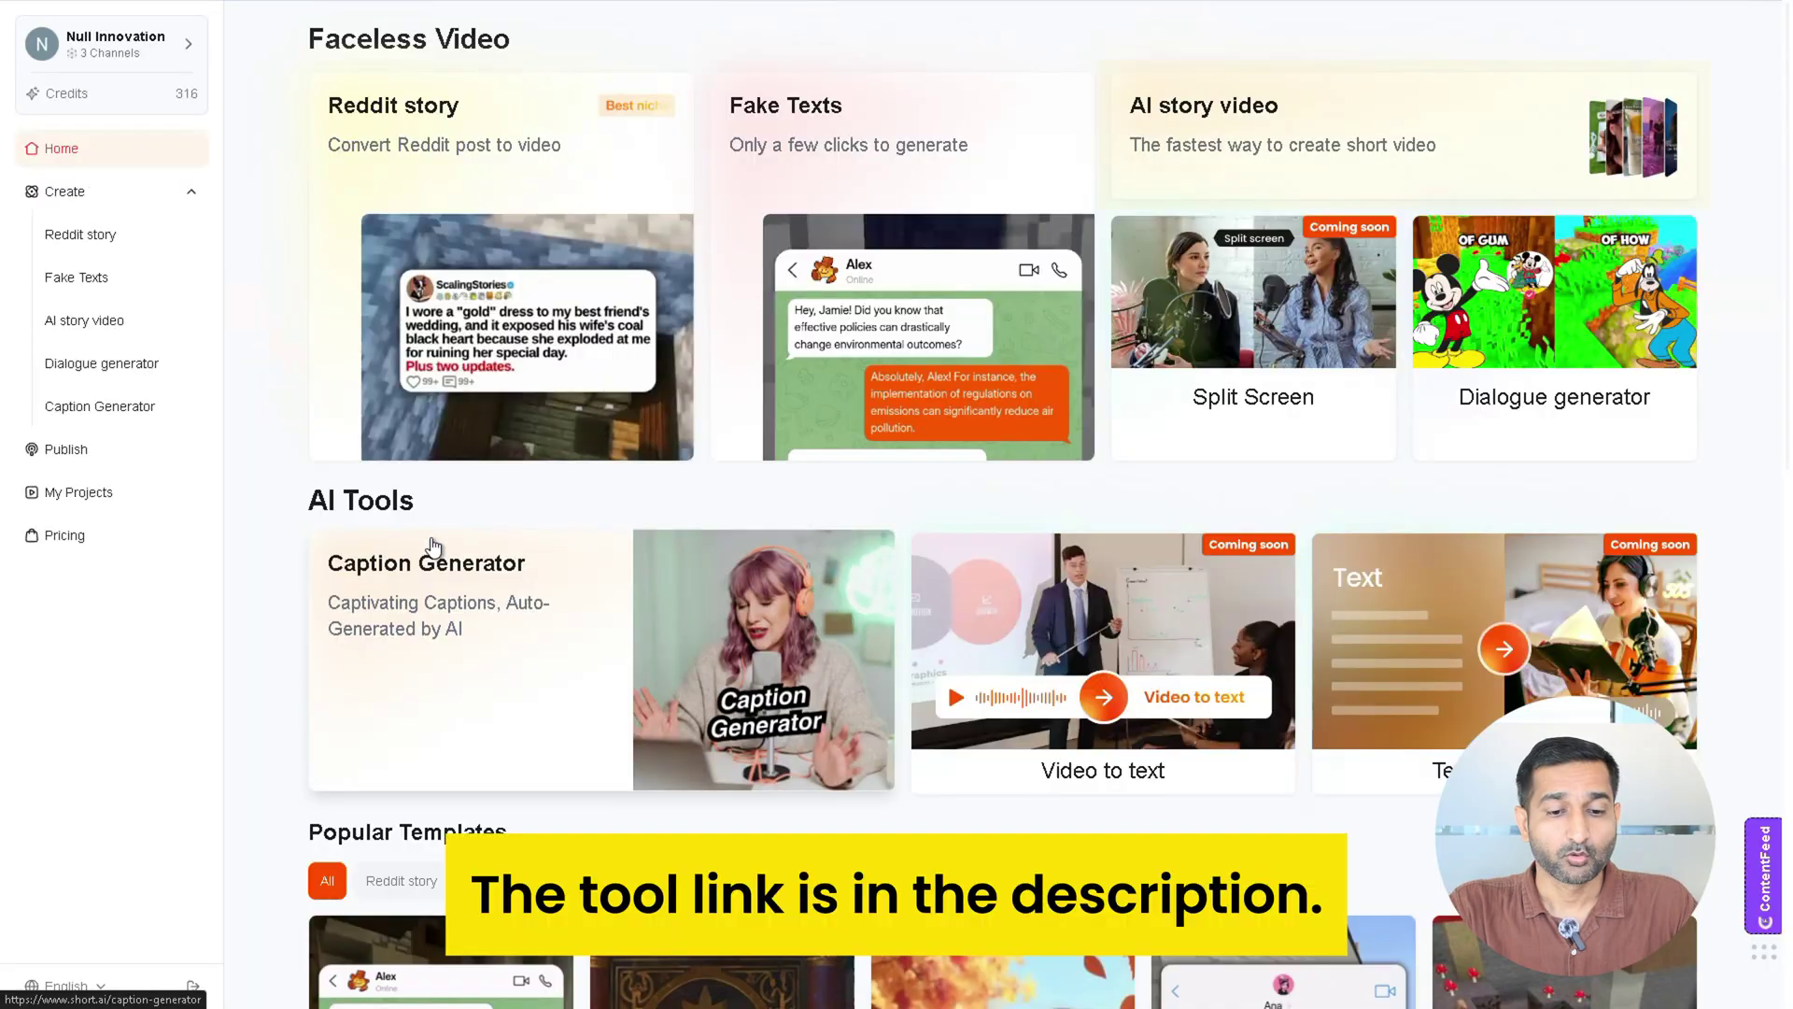
click(1423, 154)
click(953, 363)
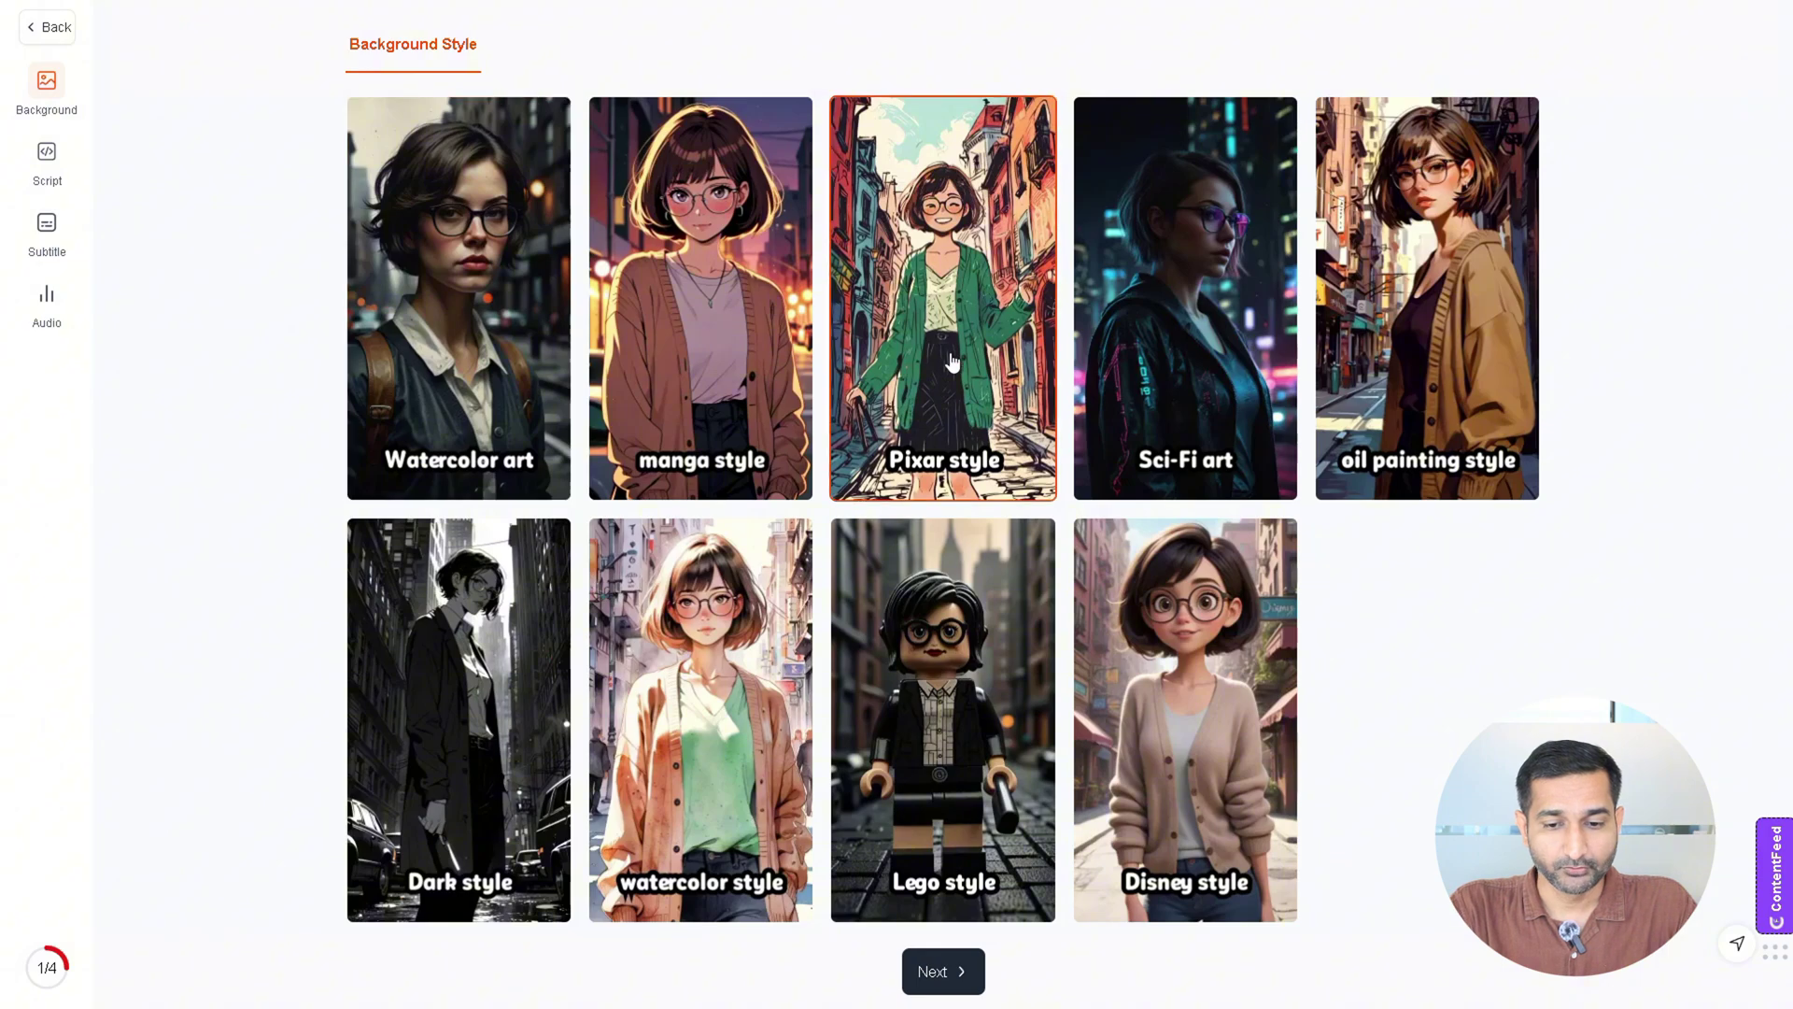
click(959, 971)
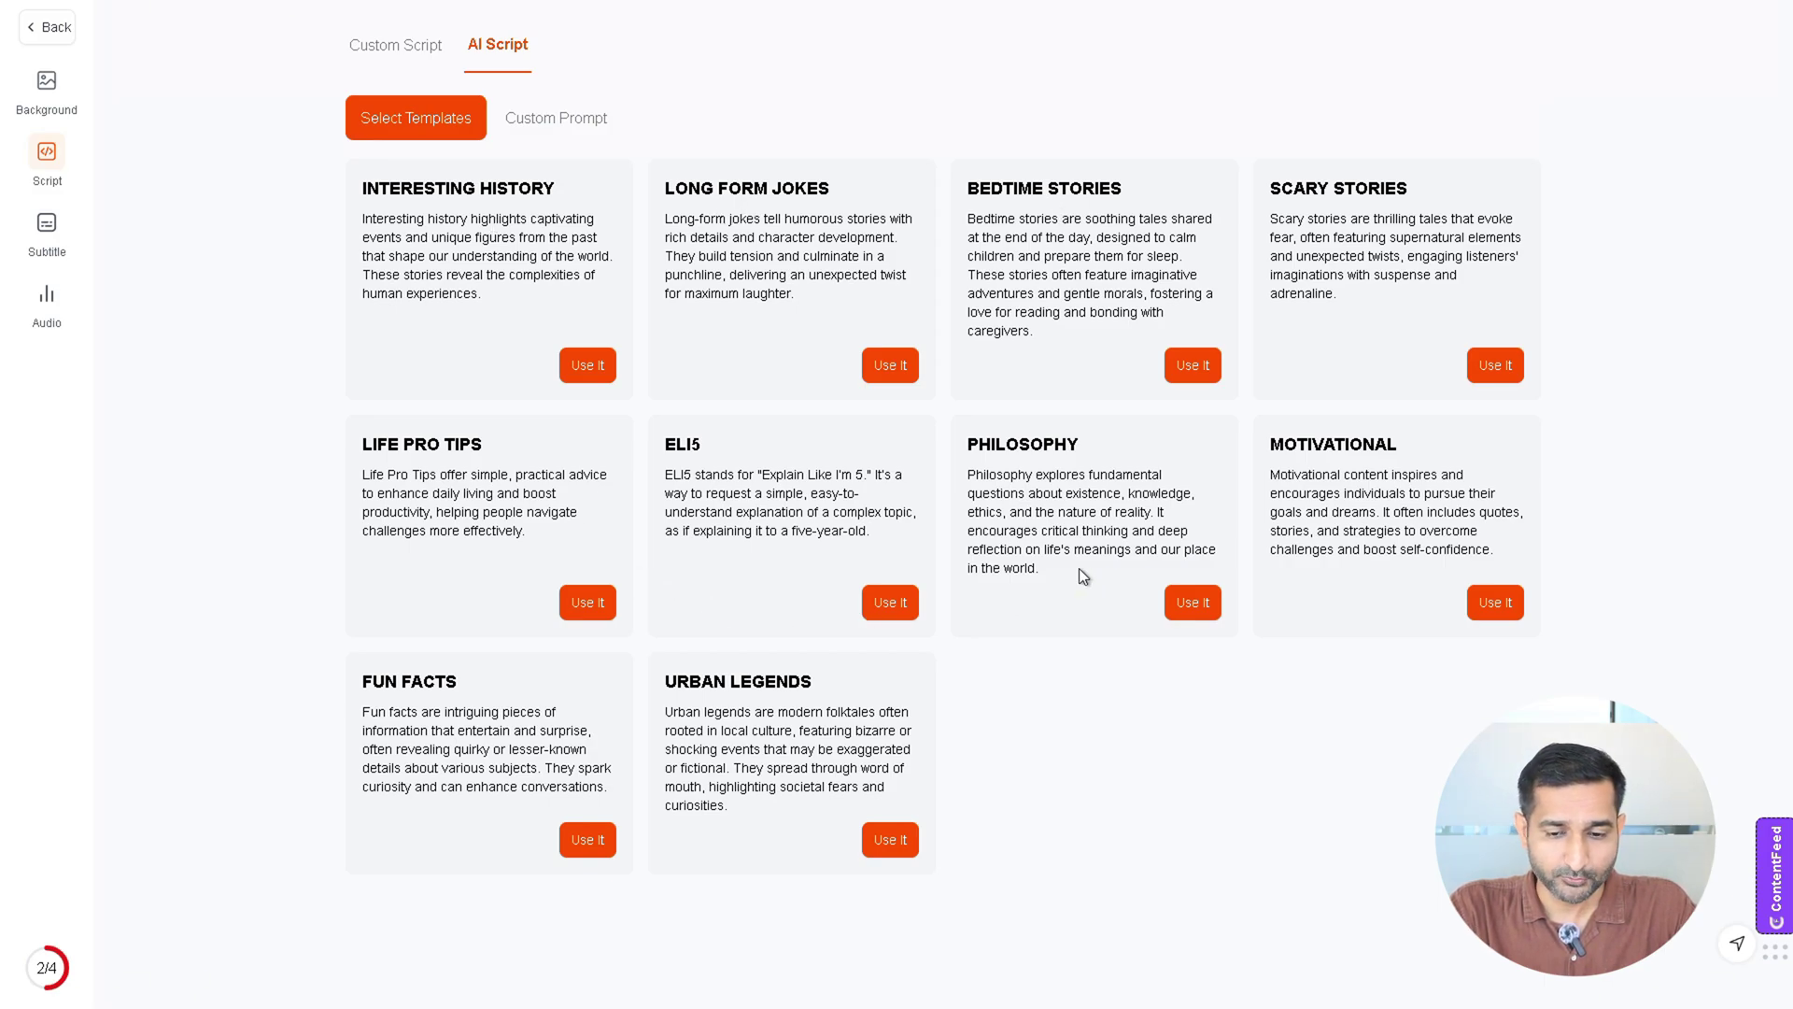
click(545, 122)
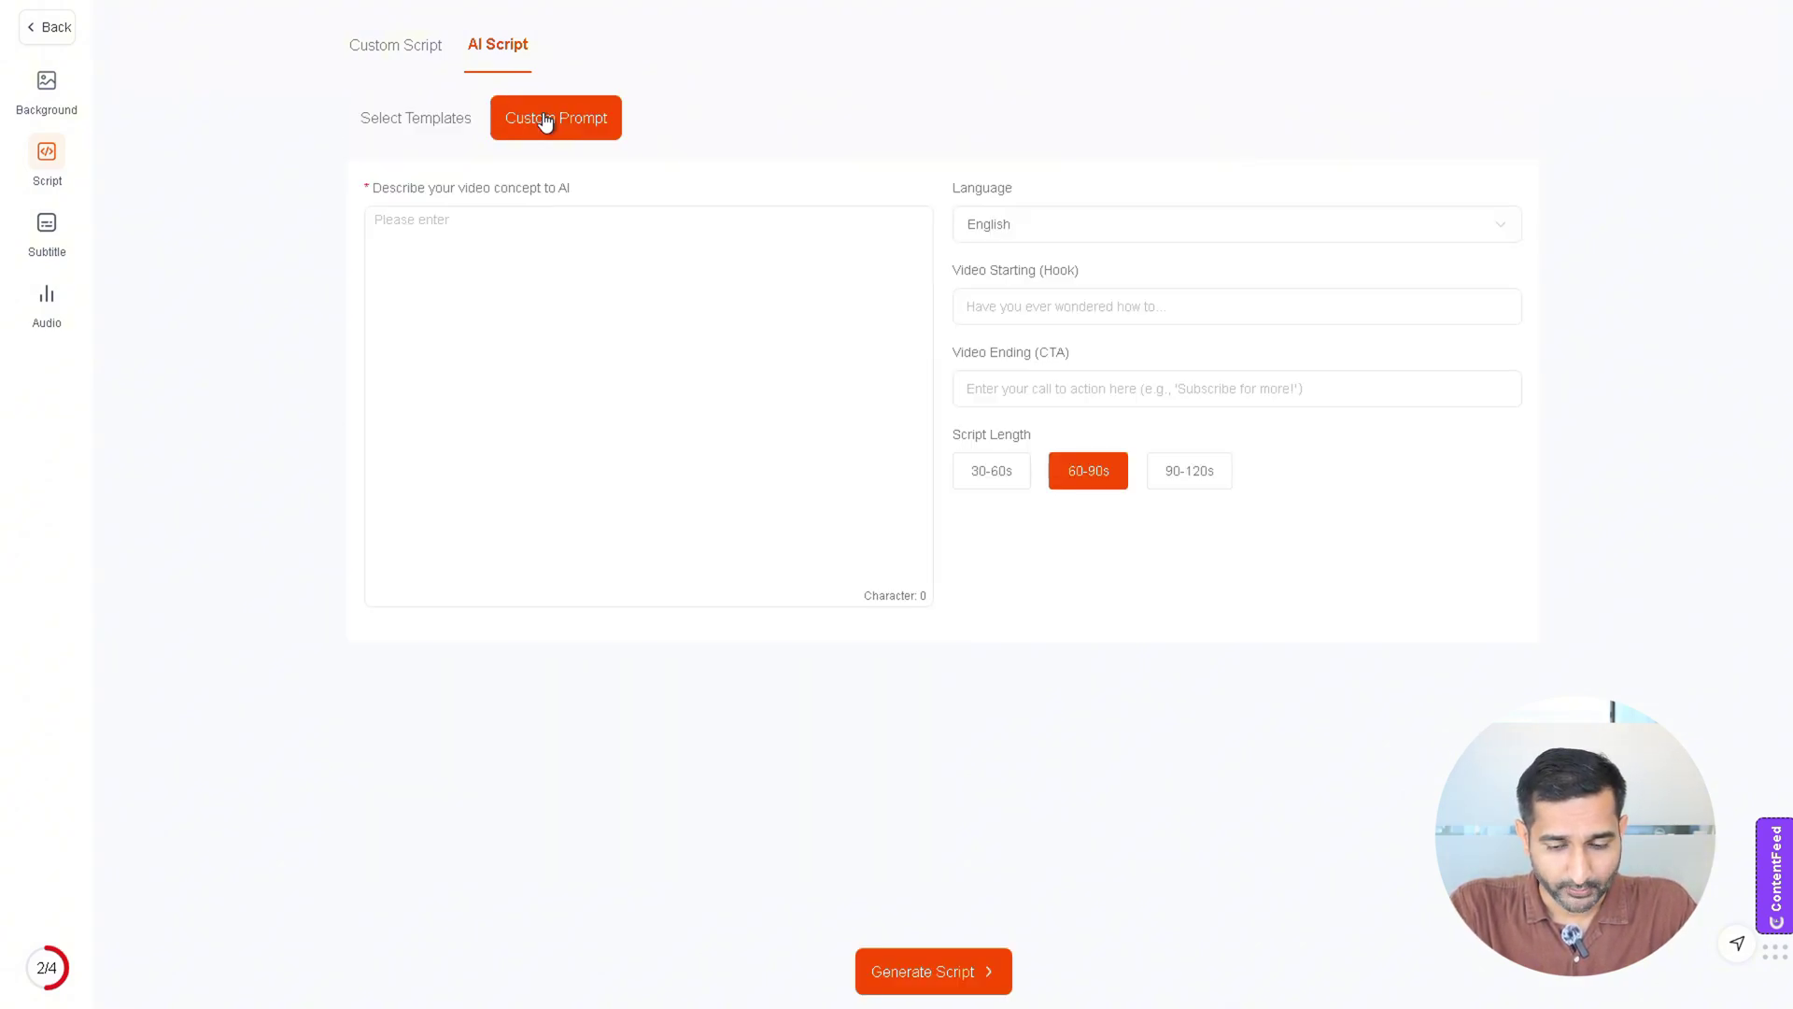
click(384, 113)
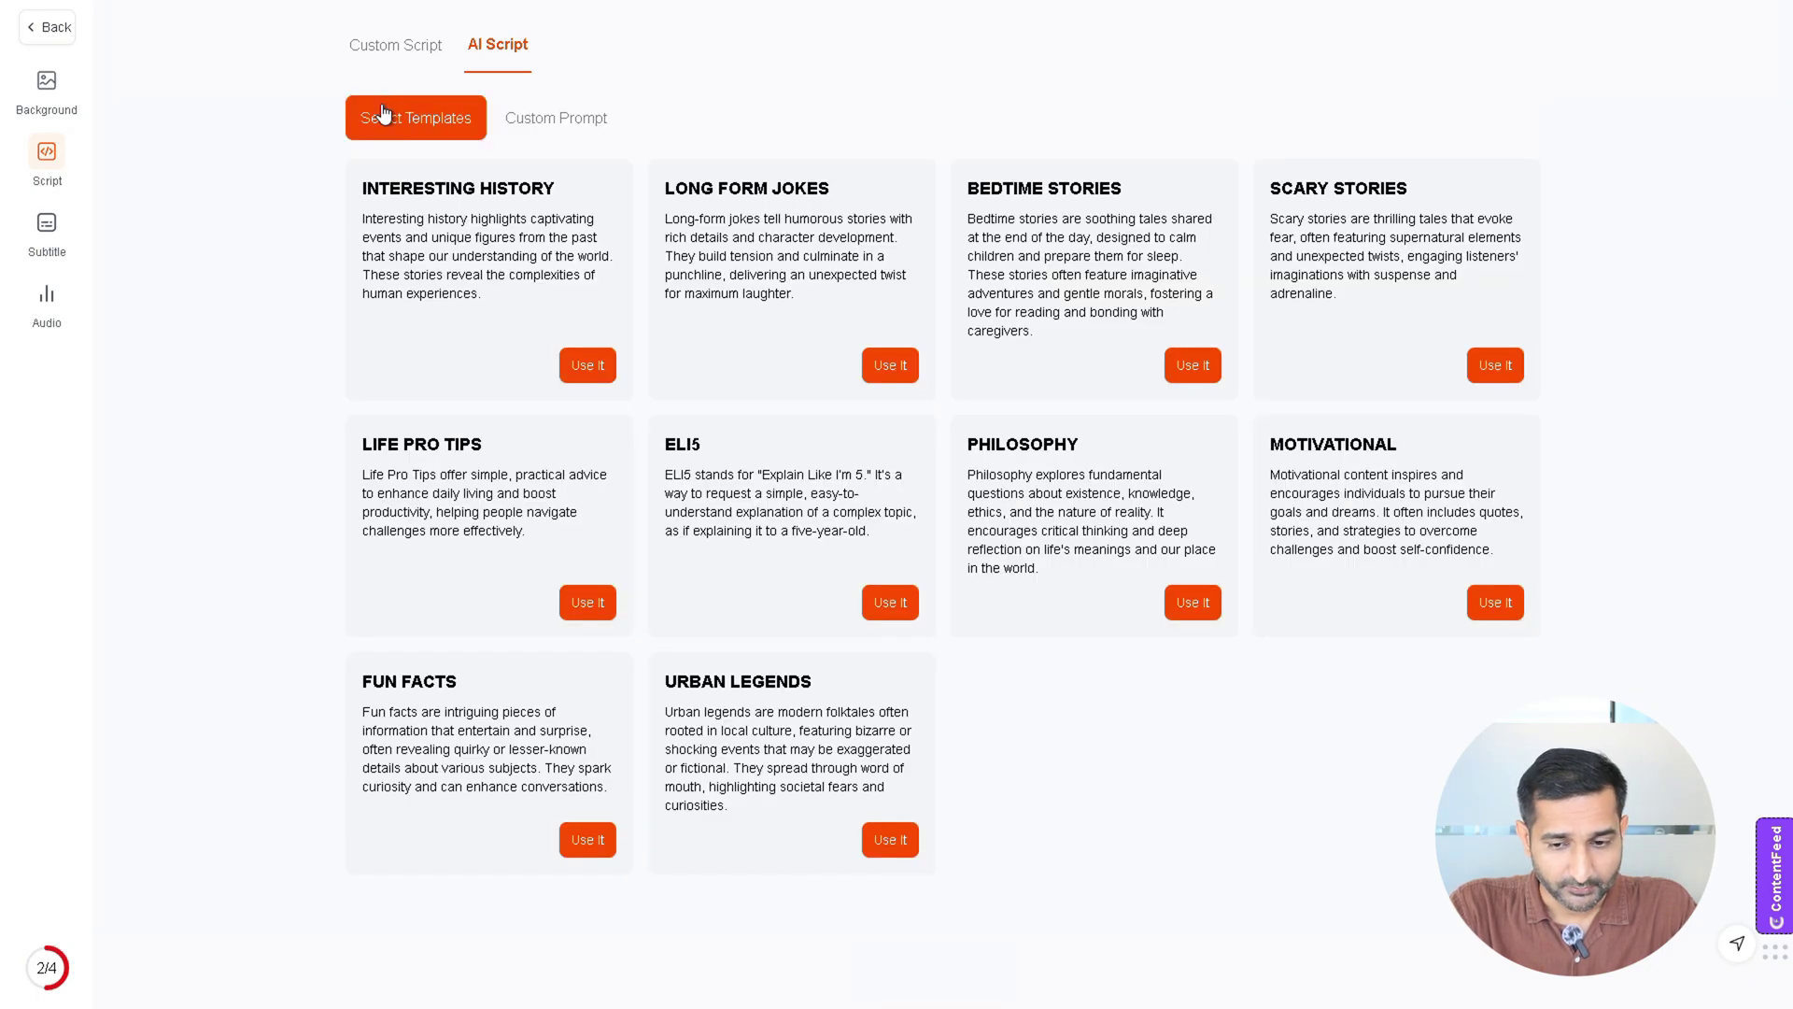
- Generate a 30-60s Motivational script with the ₹10-to-millionaire hook and 'Hard work never fails!' CTA
click(1491, 606)
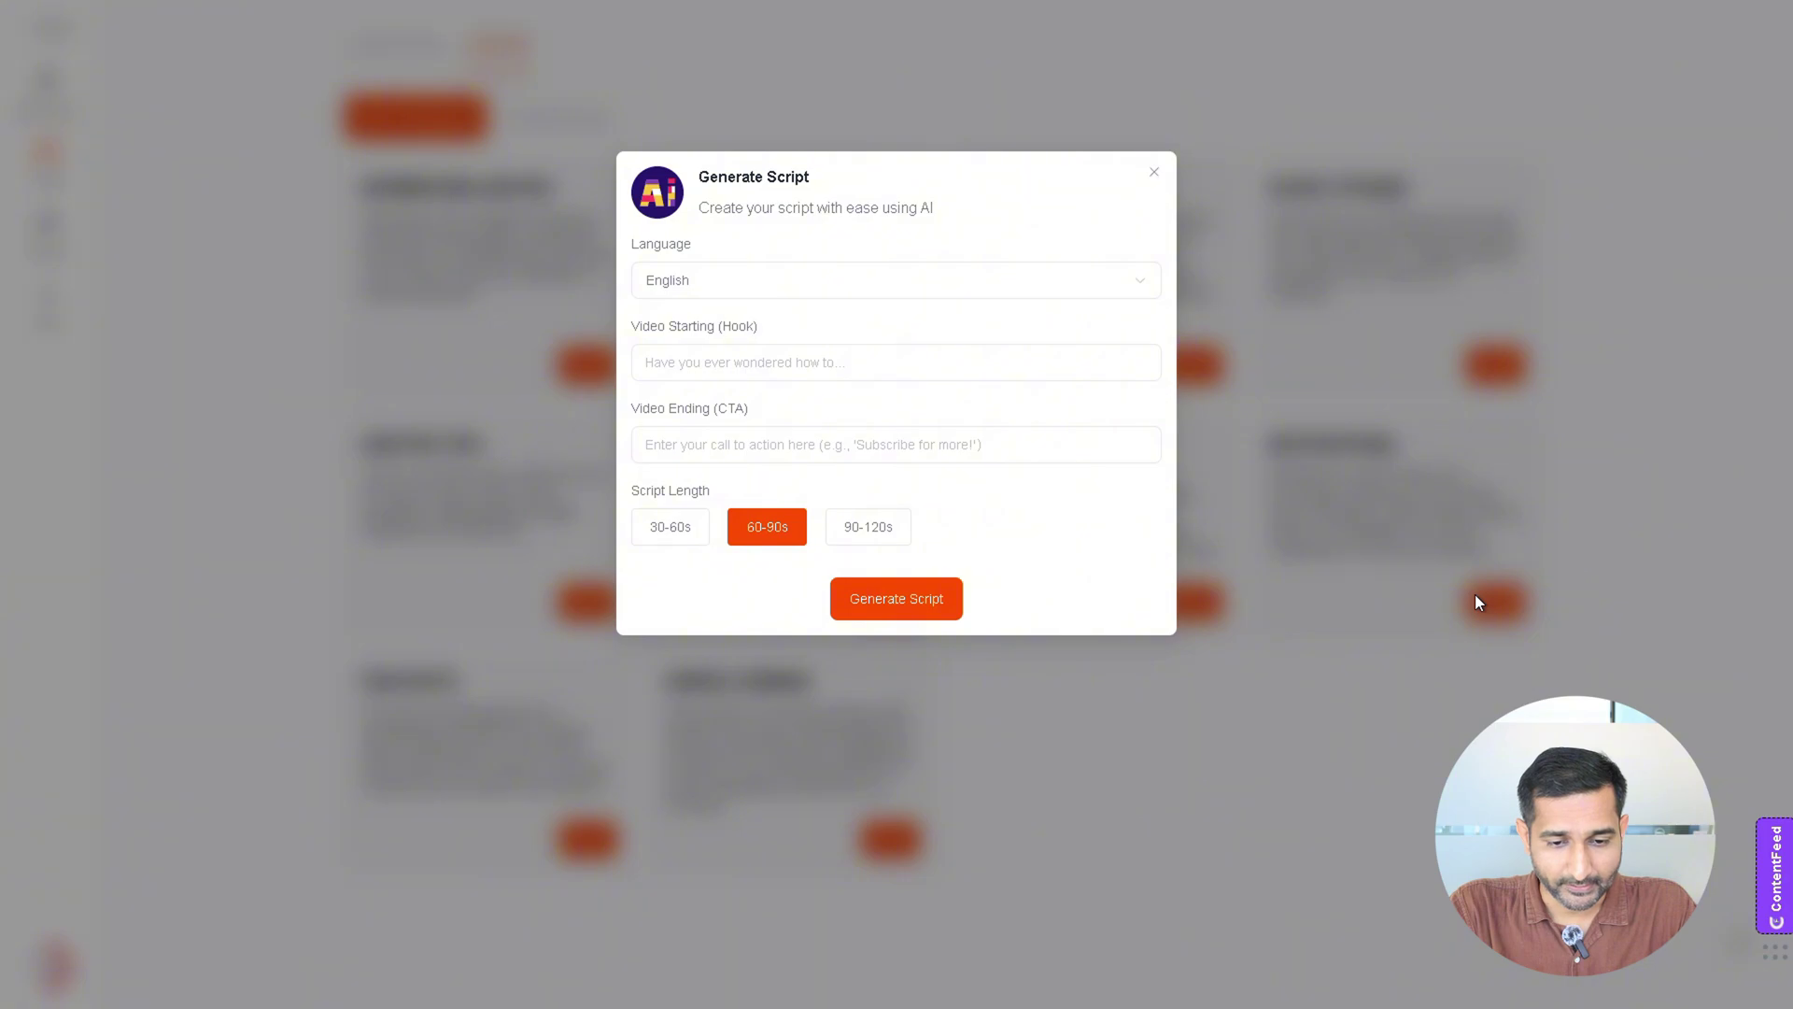
click(691, 364)
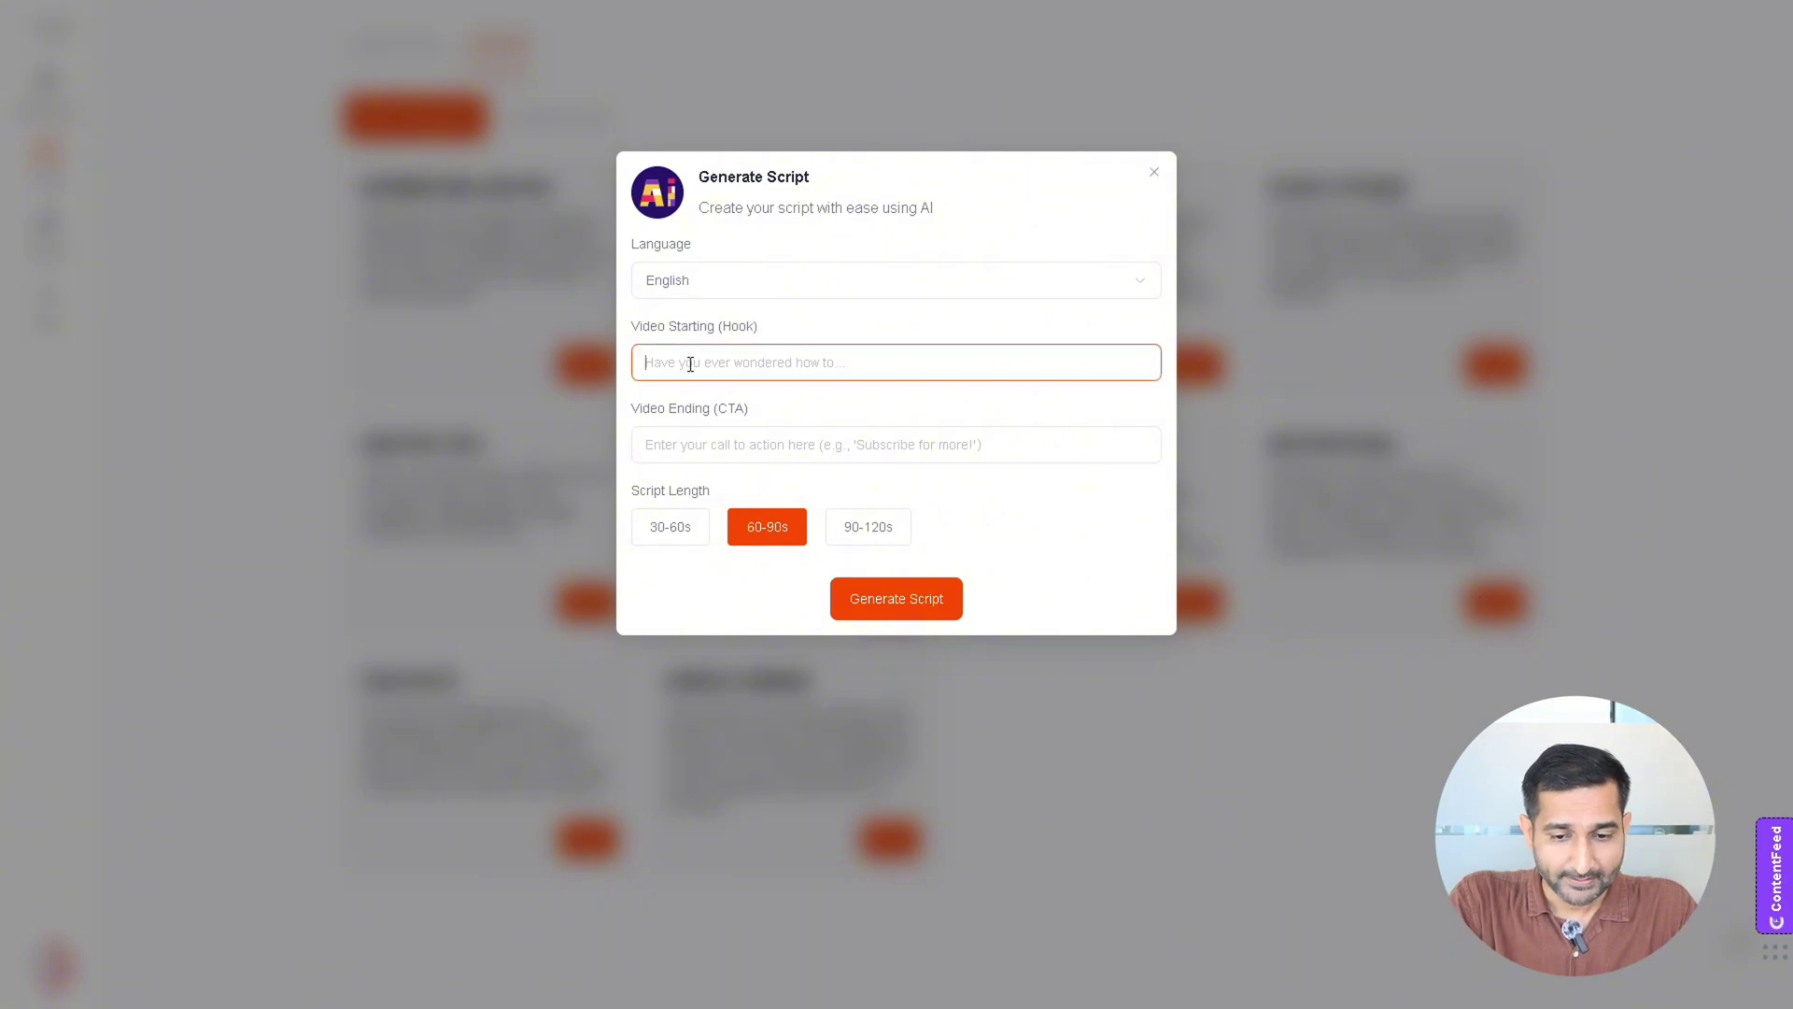
text(Started with just ₹10... Now a millionaire! But how?)
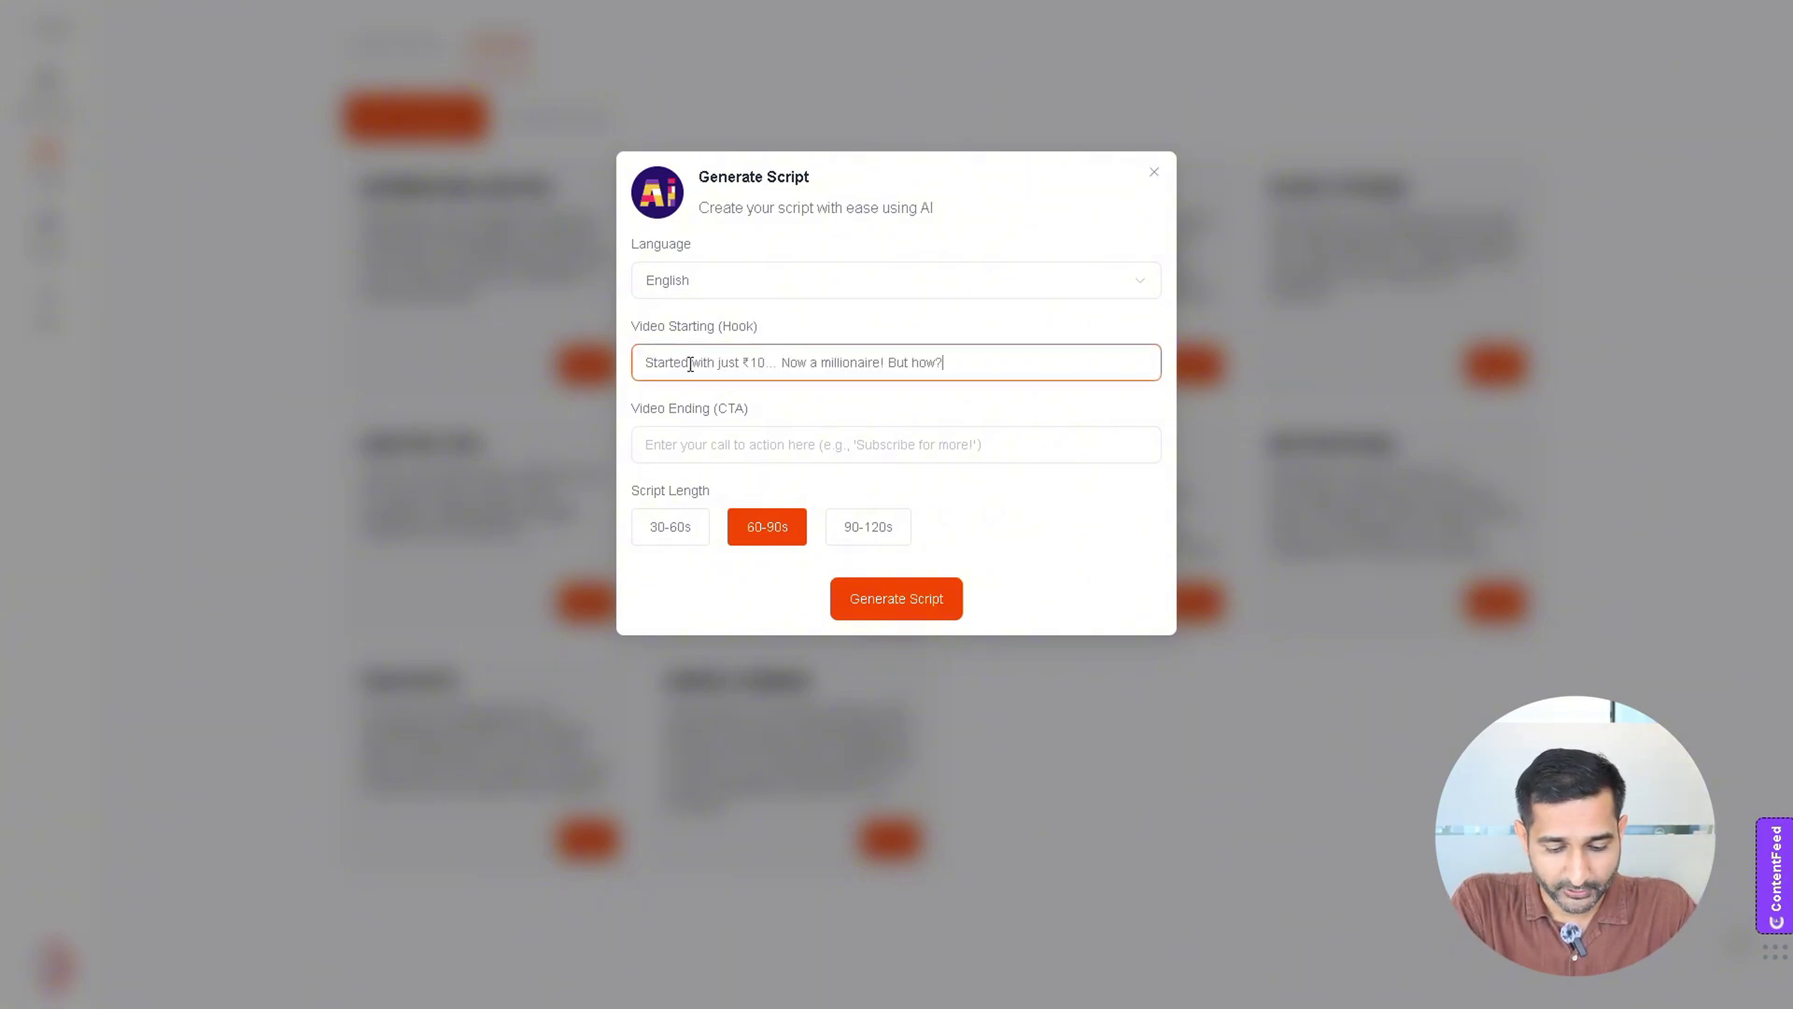
click(814, 445)
text(Comment "Hard work never fails!" and follow for more inspiring stories!)
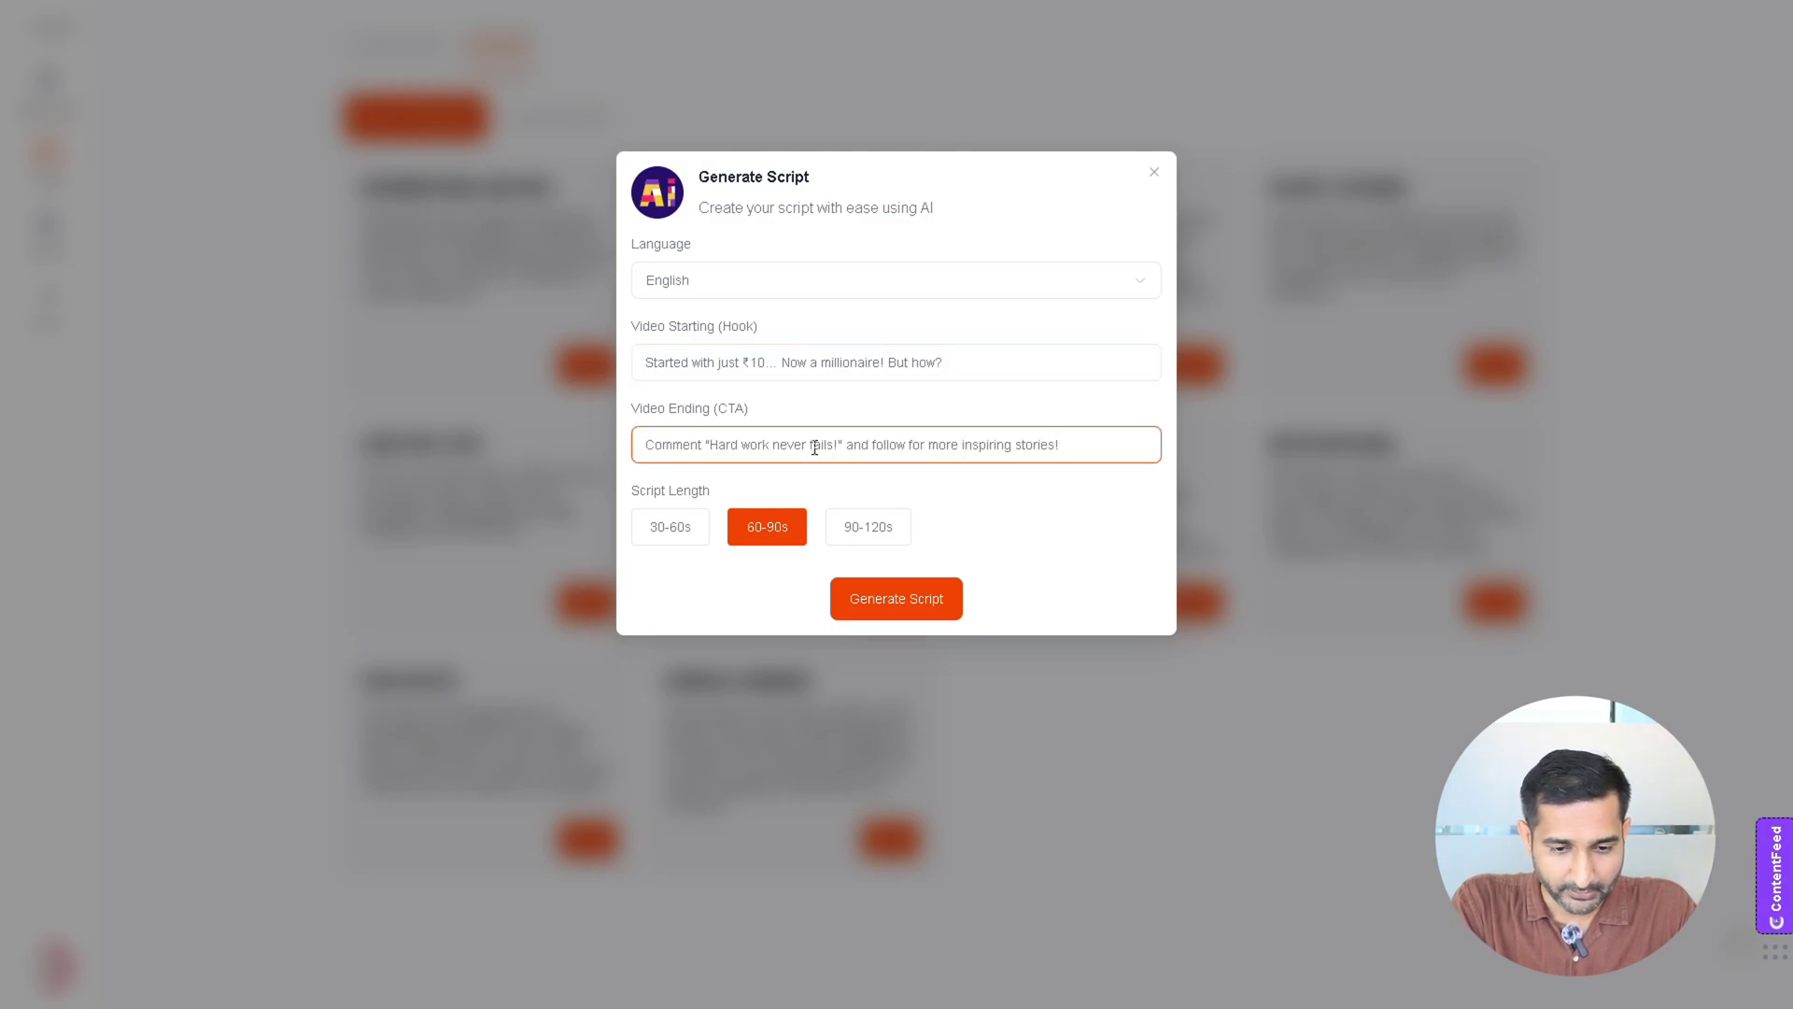
click(678, 532)
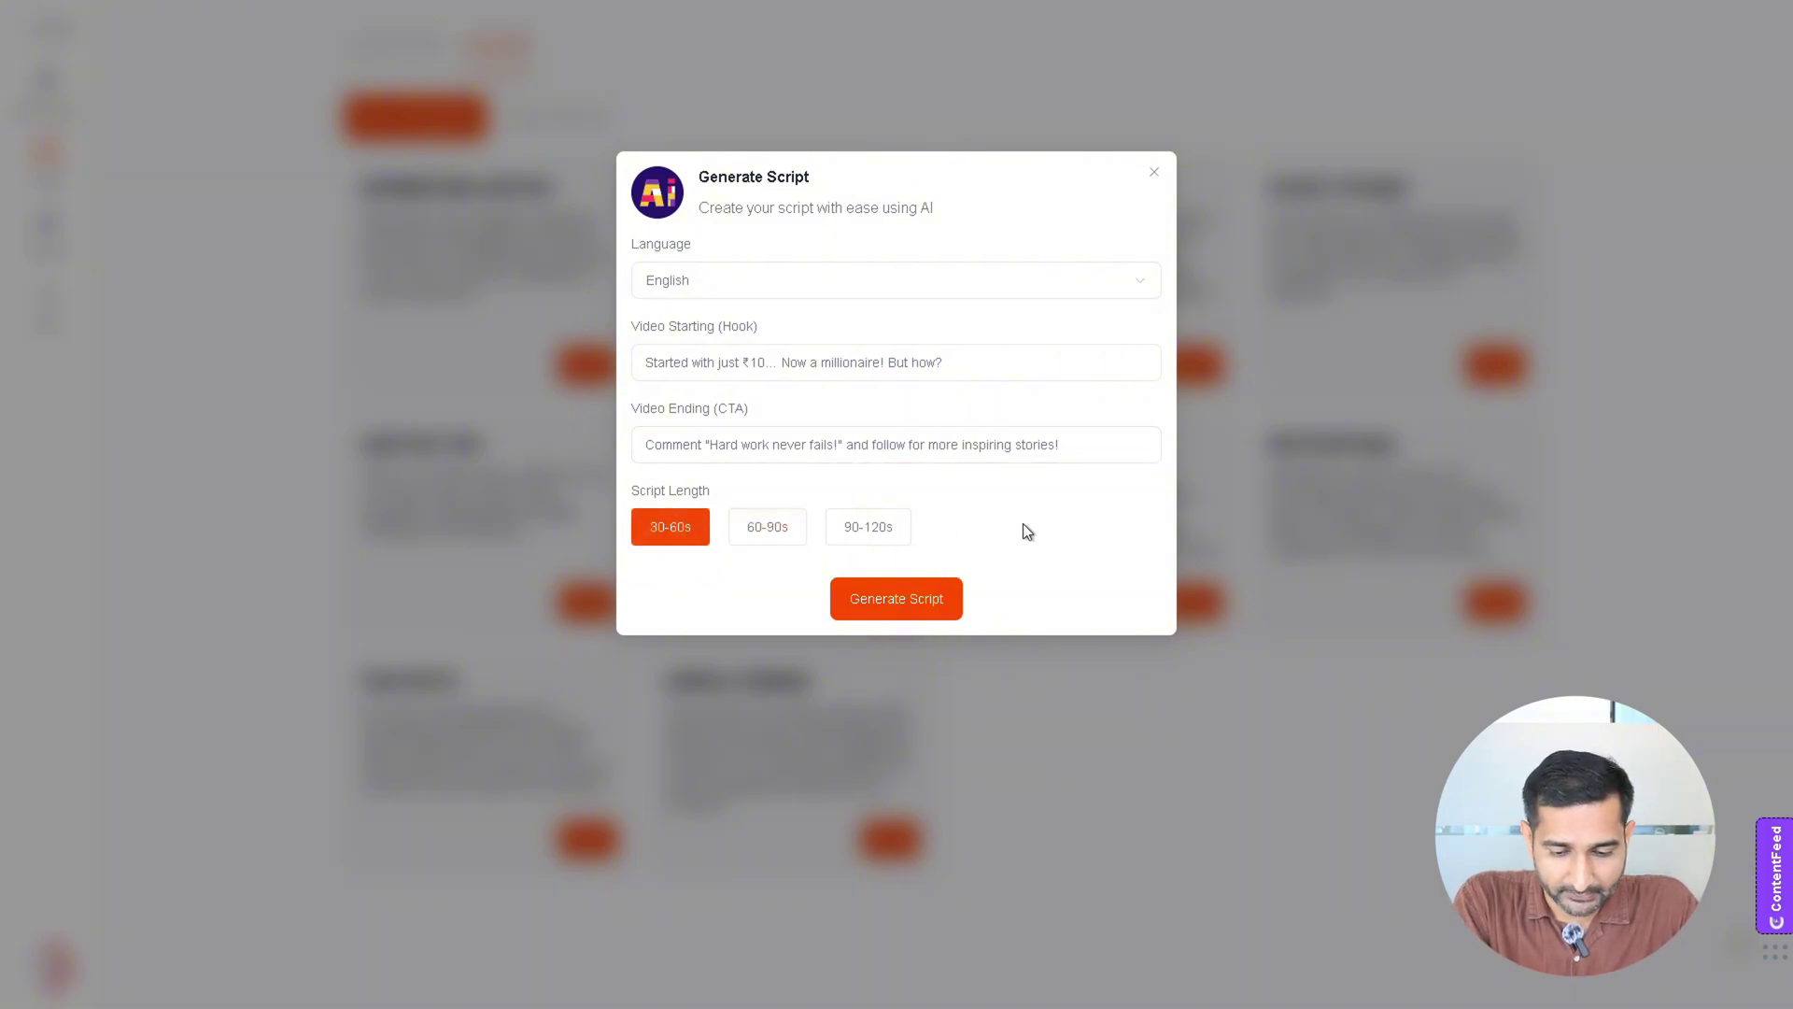
click(868, 605)
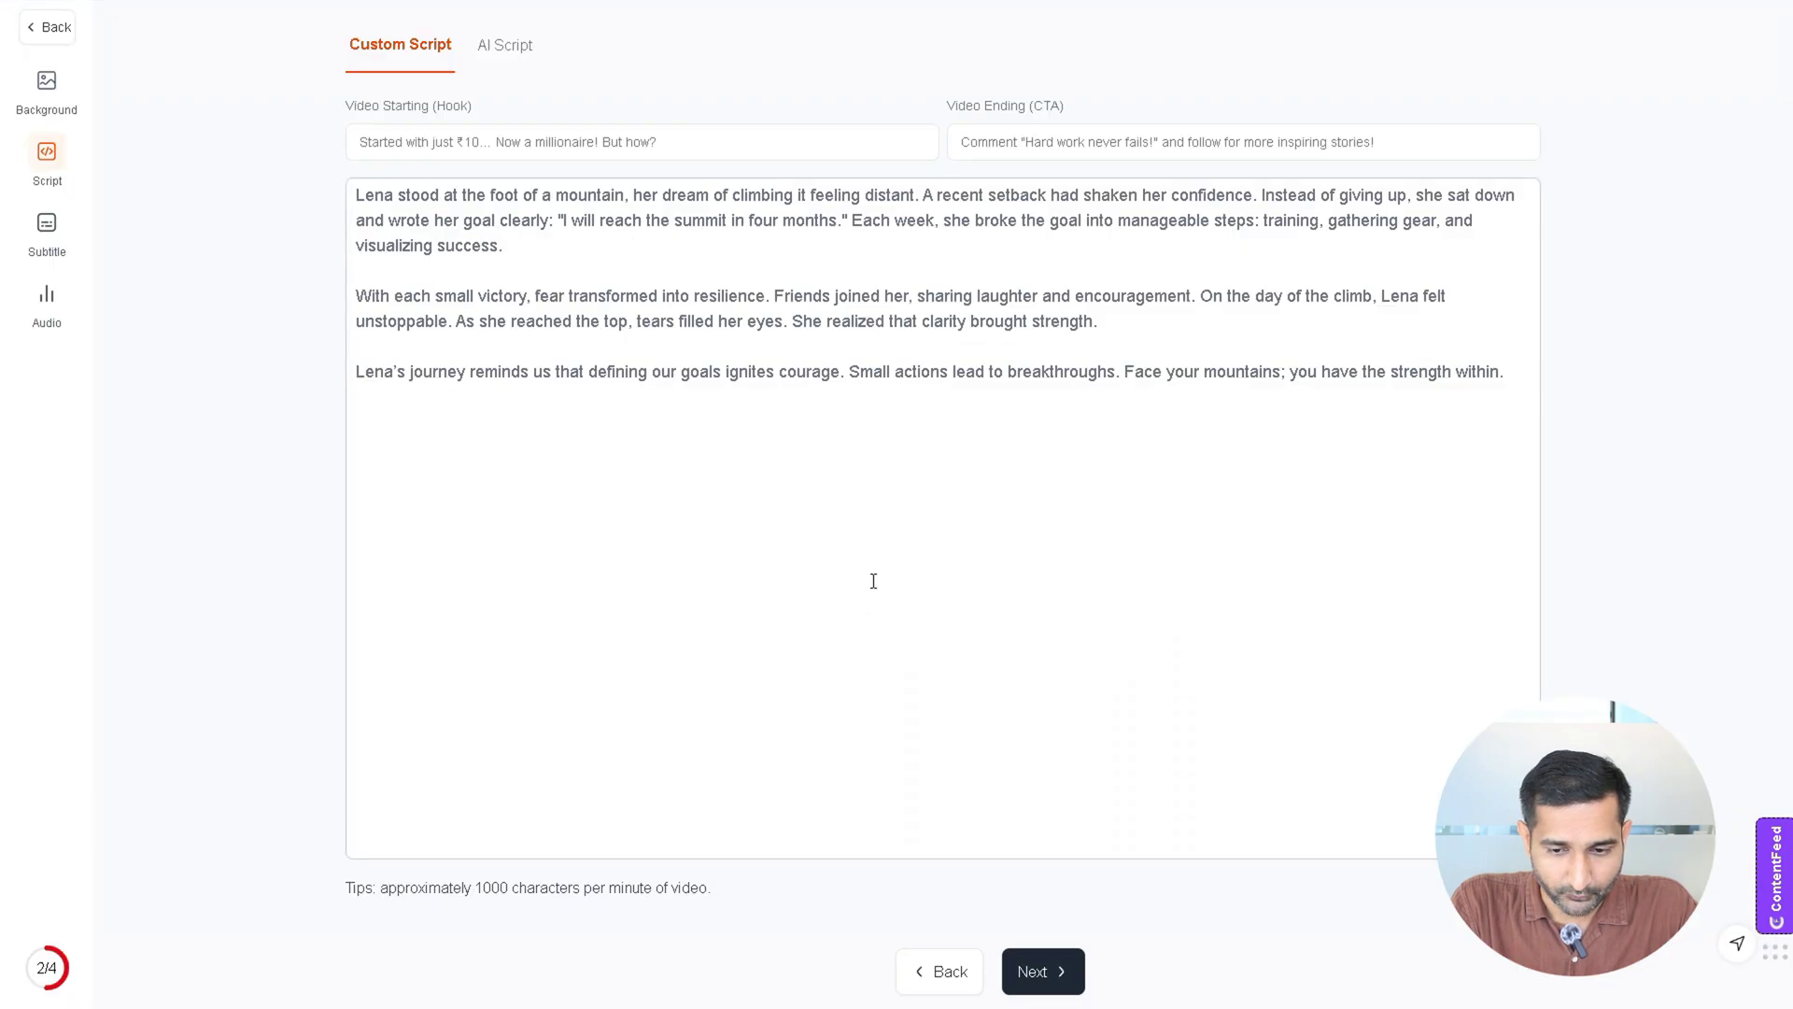
- Replace the generated Lena script with the pasted Rohan tea-stall story
click(943, 442)
key(ctrl+a)
key(BackSpace)
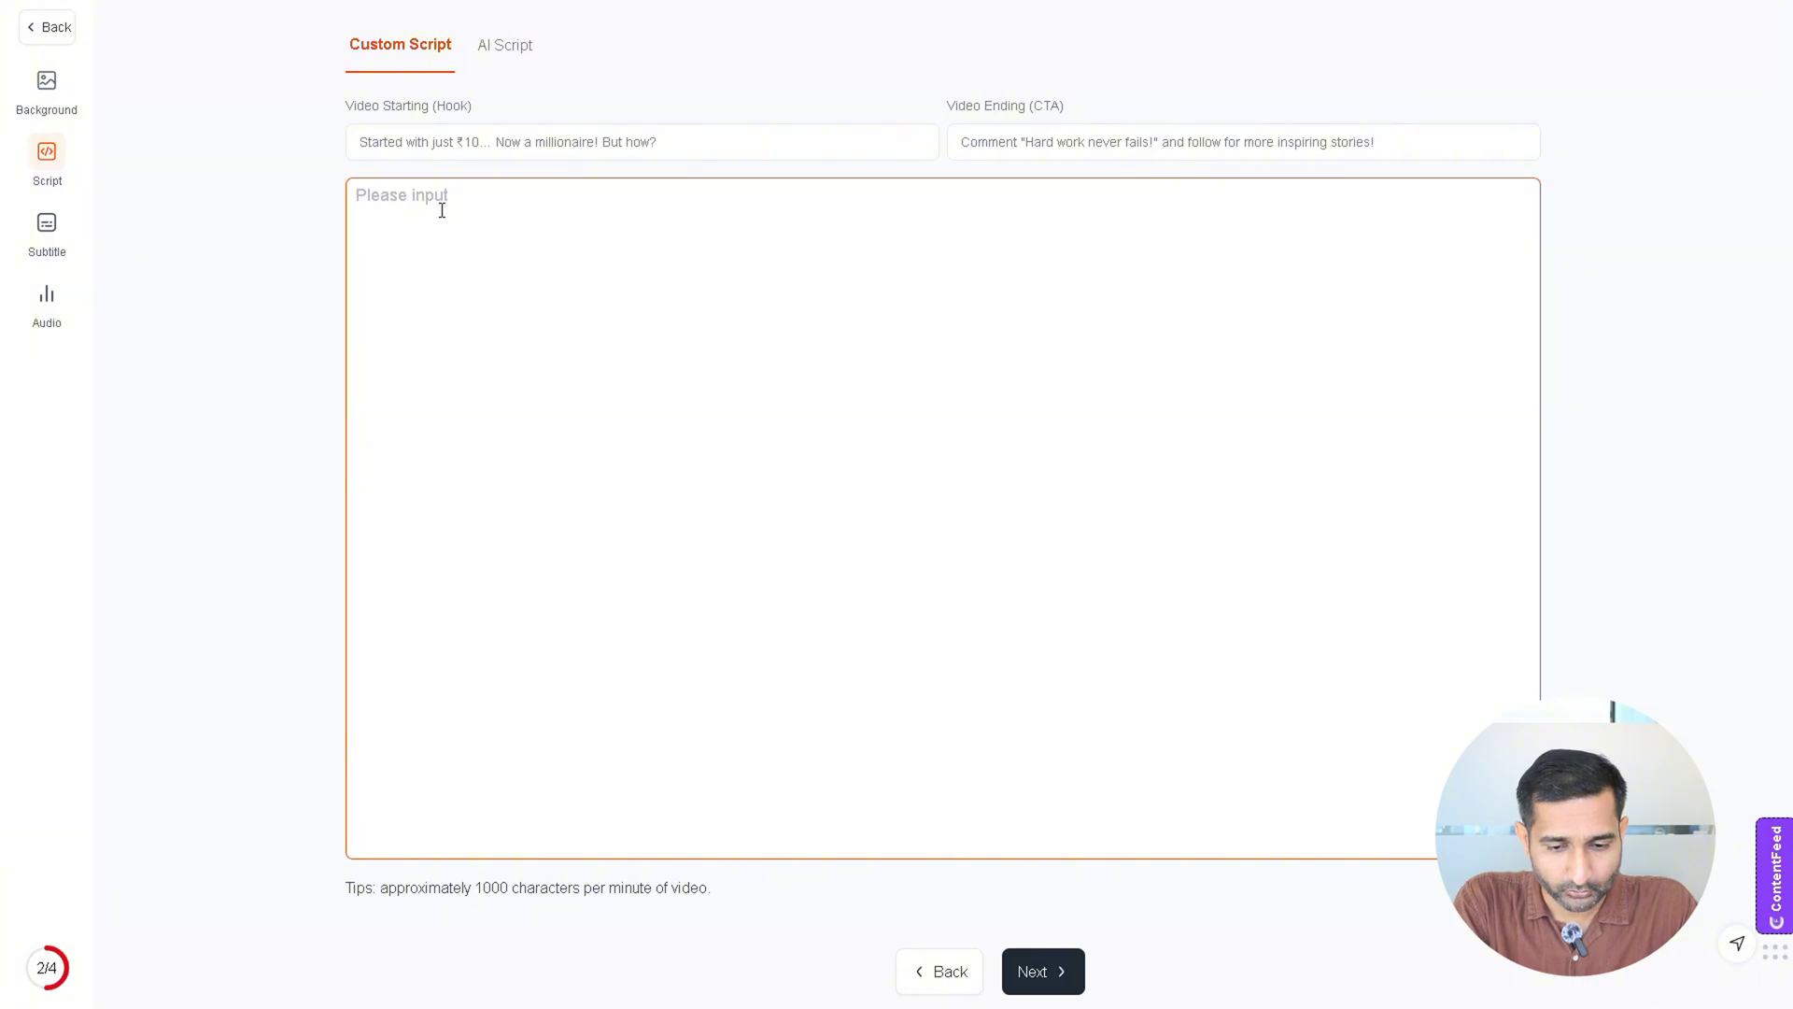
text(Rohan was a poor boy working at a tea stall. But at night, he learned business strategies online. One day, he built a website with just ₹500. For two months, nothing happened… then, his first sale came! With hard work and smart strategies, he built his own brand. Today, he's a millionaire! Hard work never goes to waste!)
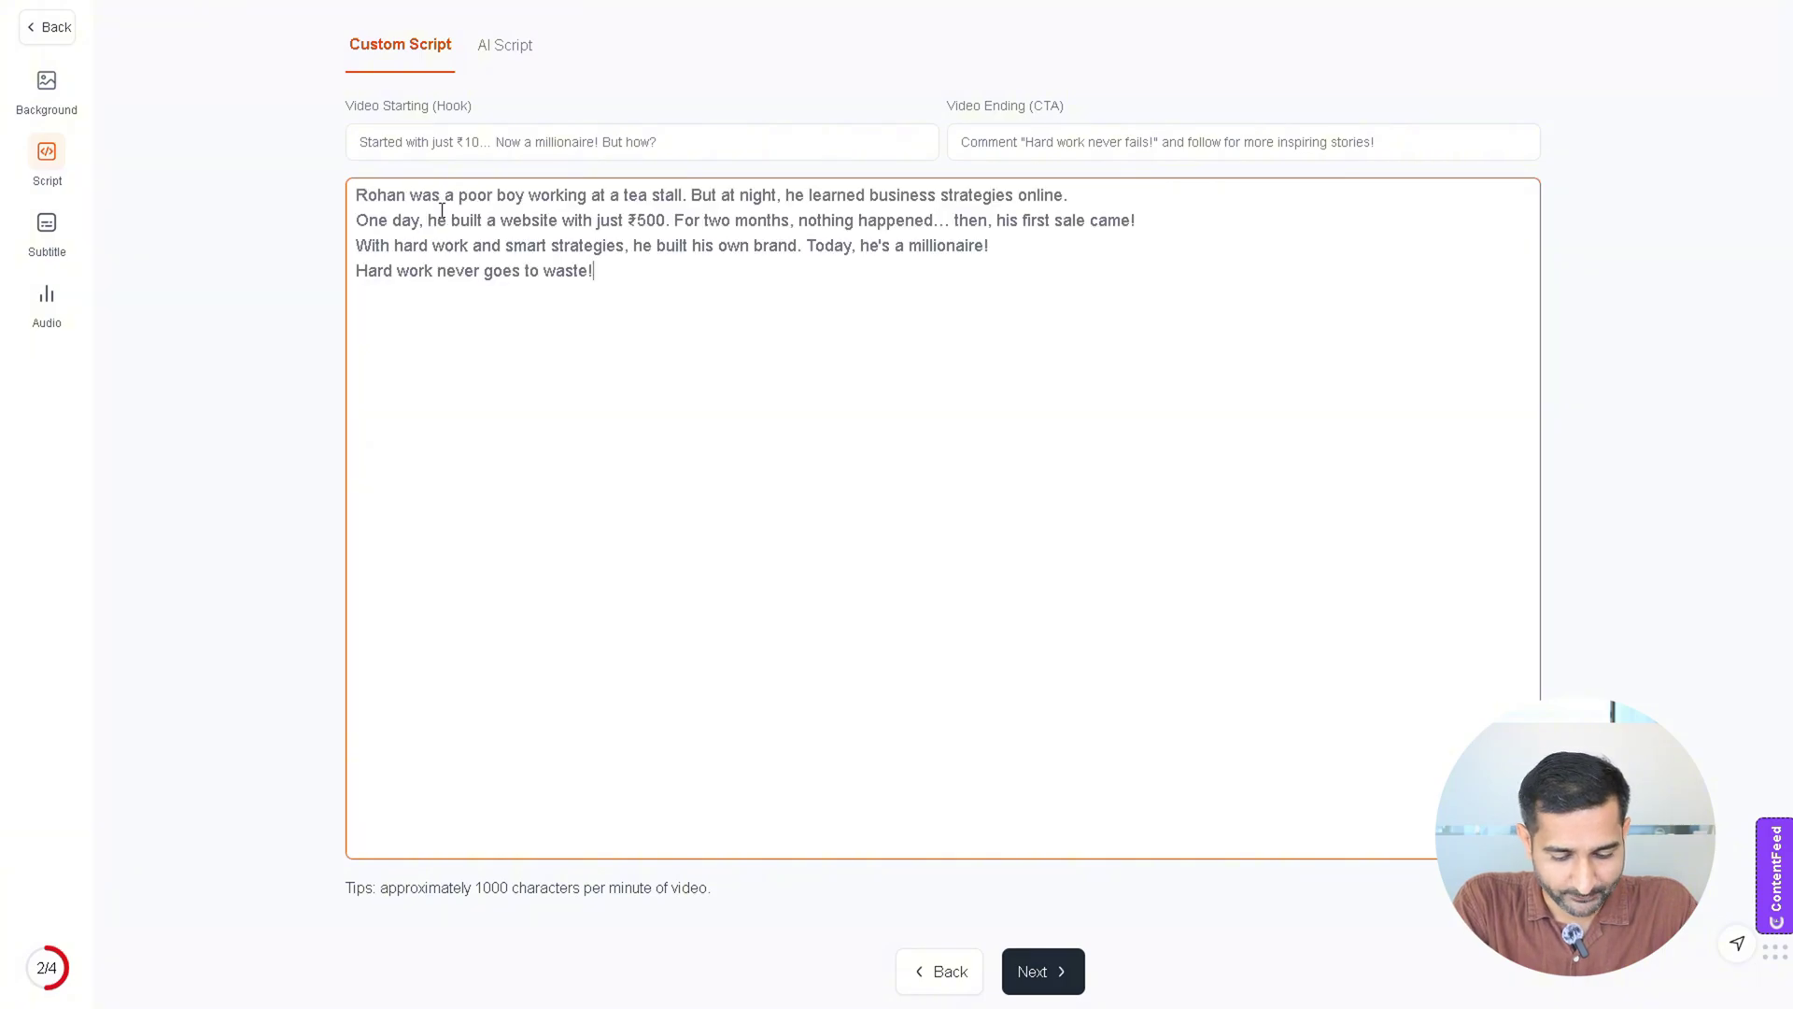
- Choose the green word-highlight subtitle style and continue to audio selection
click(1048, 976)
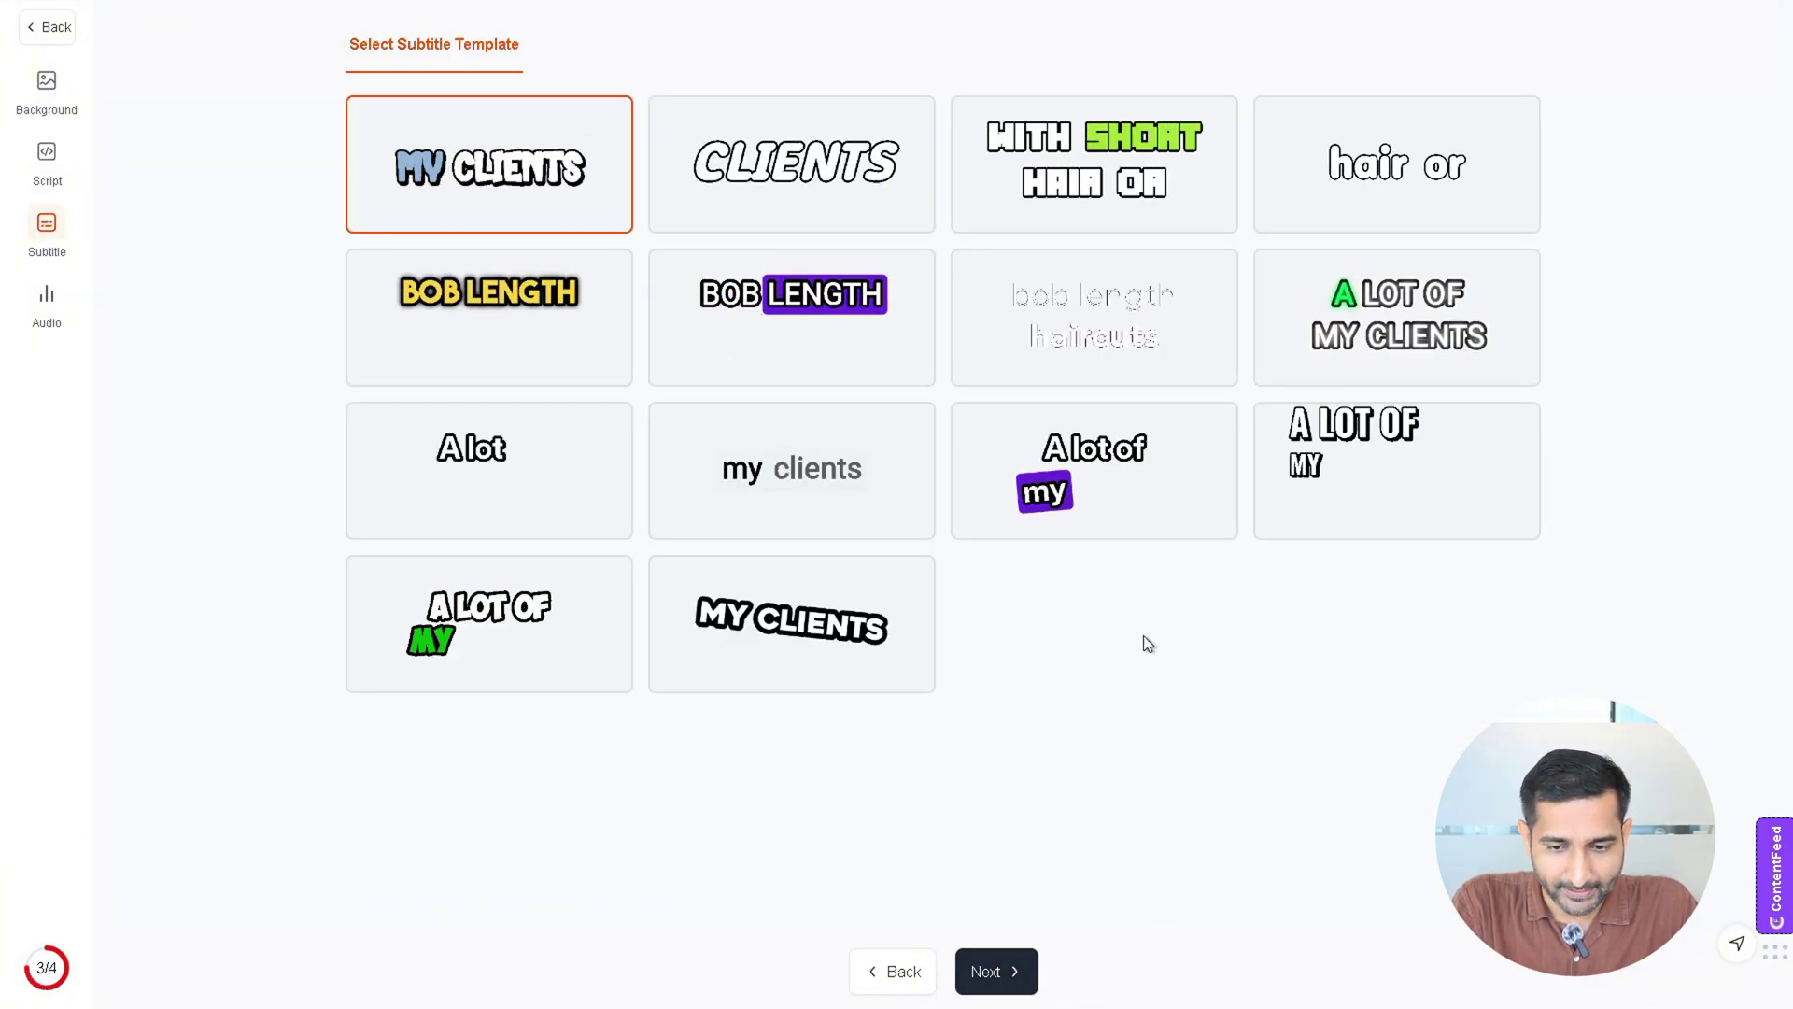
click(468, 336)
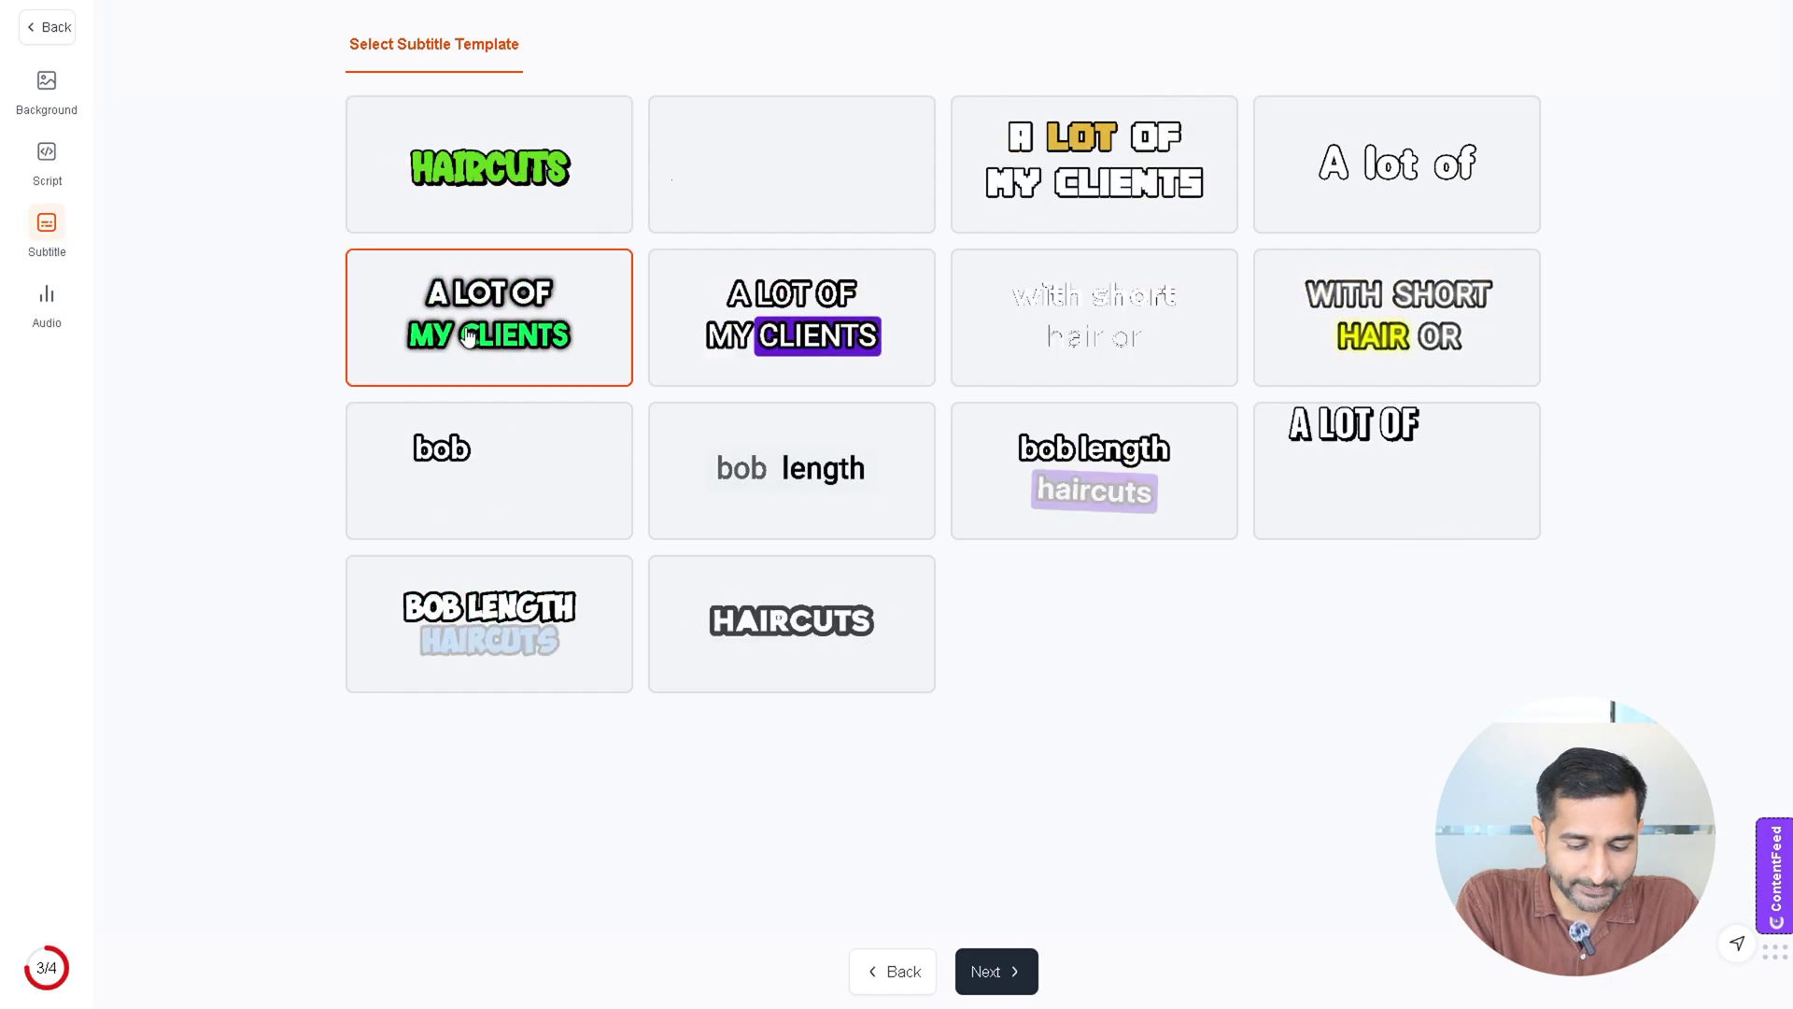
click(988, 968)
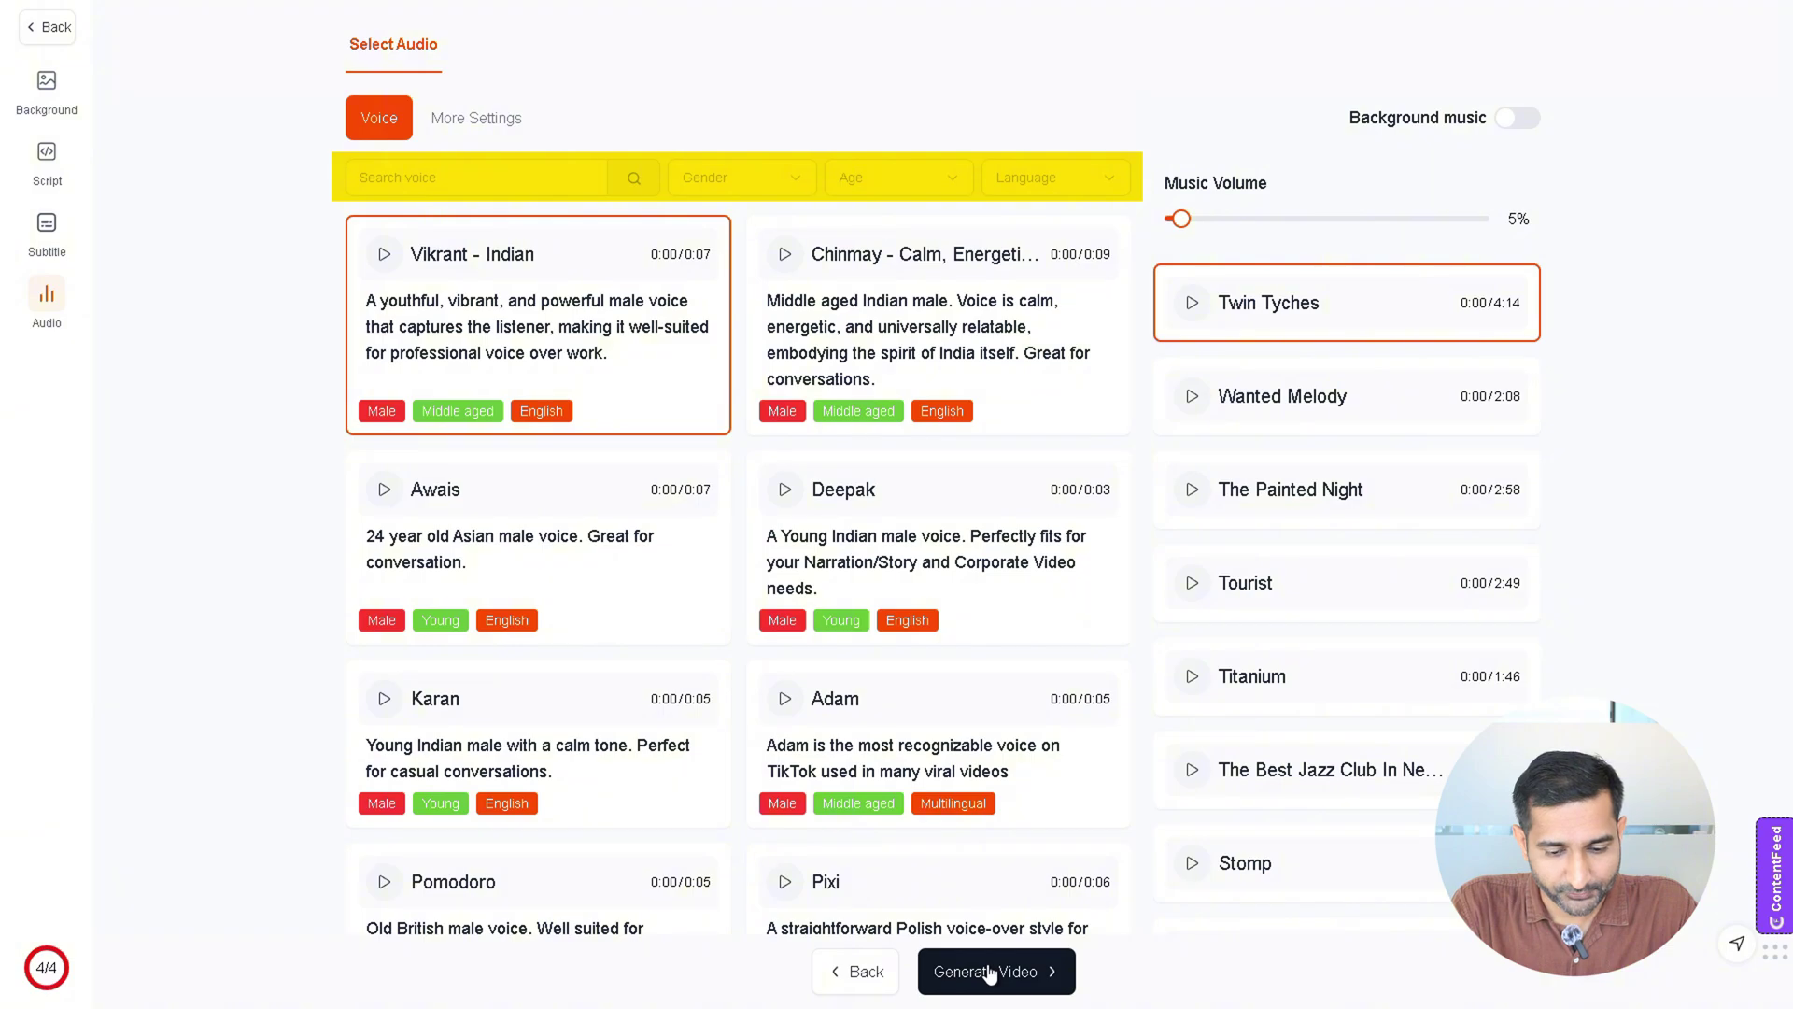
- Use the Deepak voice with Titanium background music at 15% volume, then generate the video
click(836, 490)
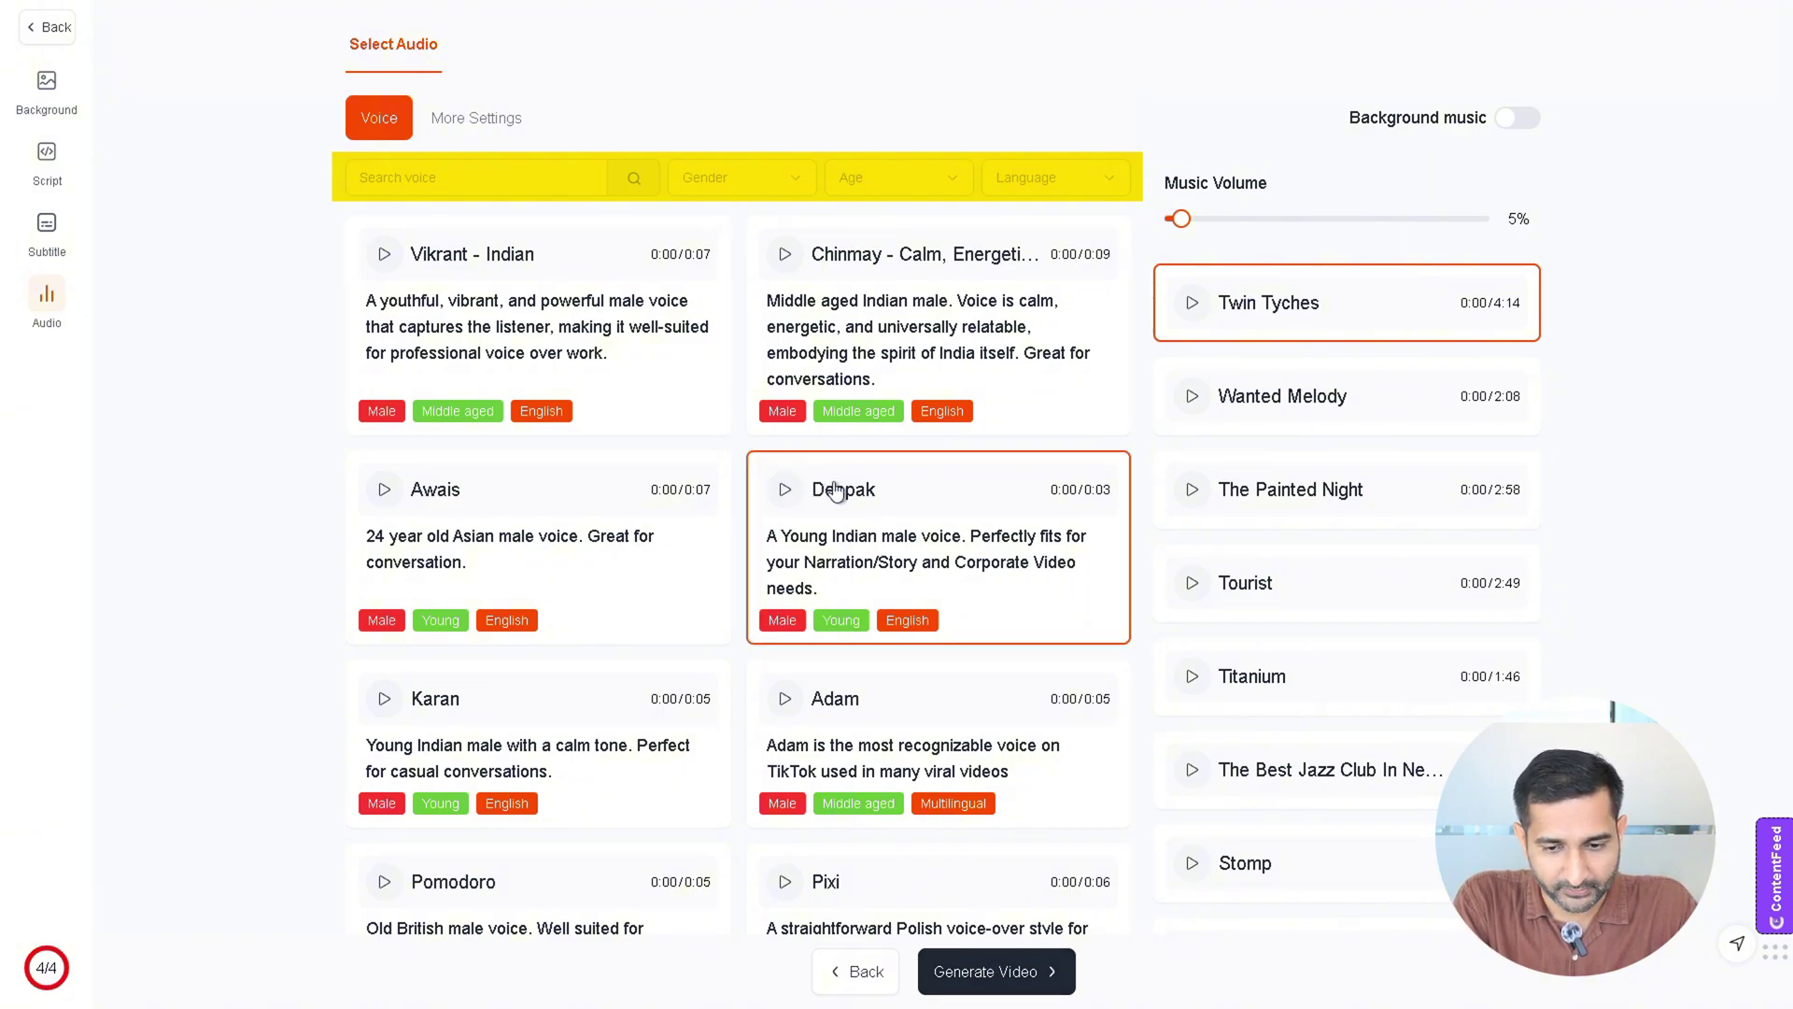
click(784, 490)
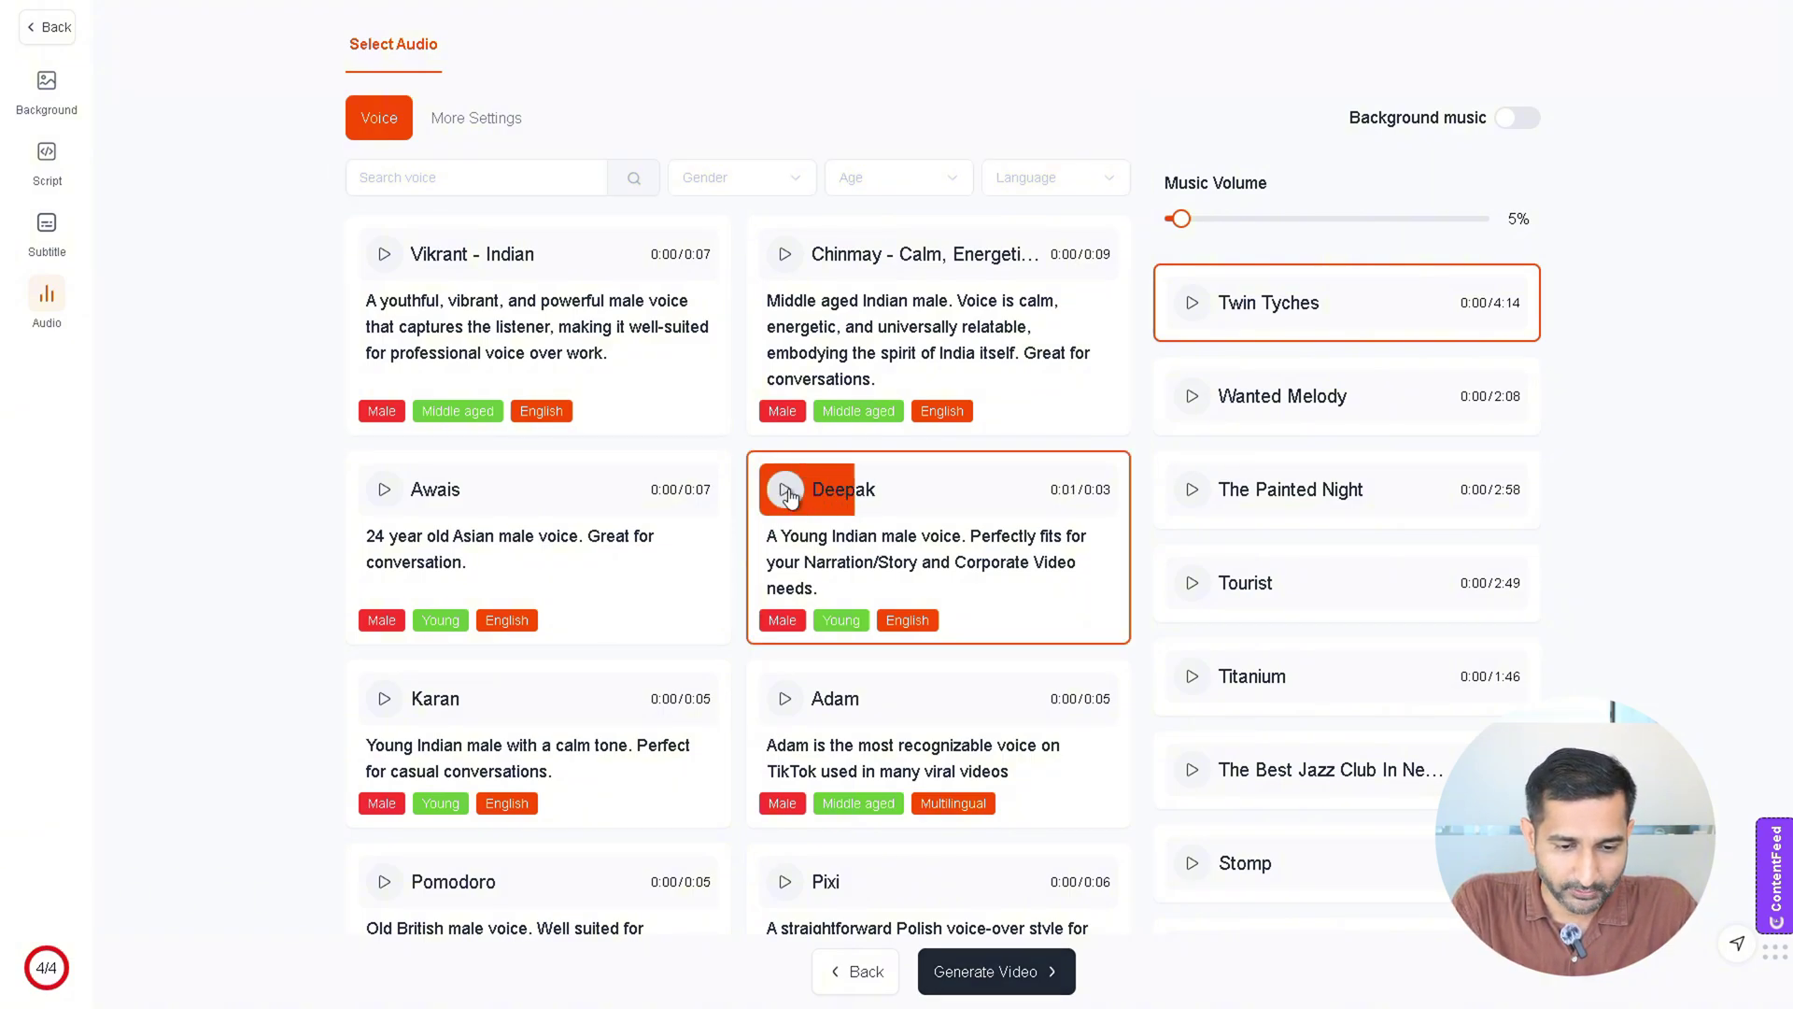
click(1191, 680)
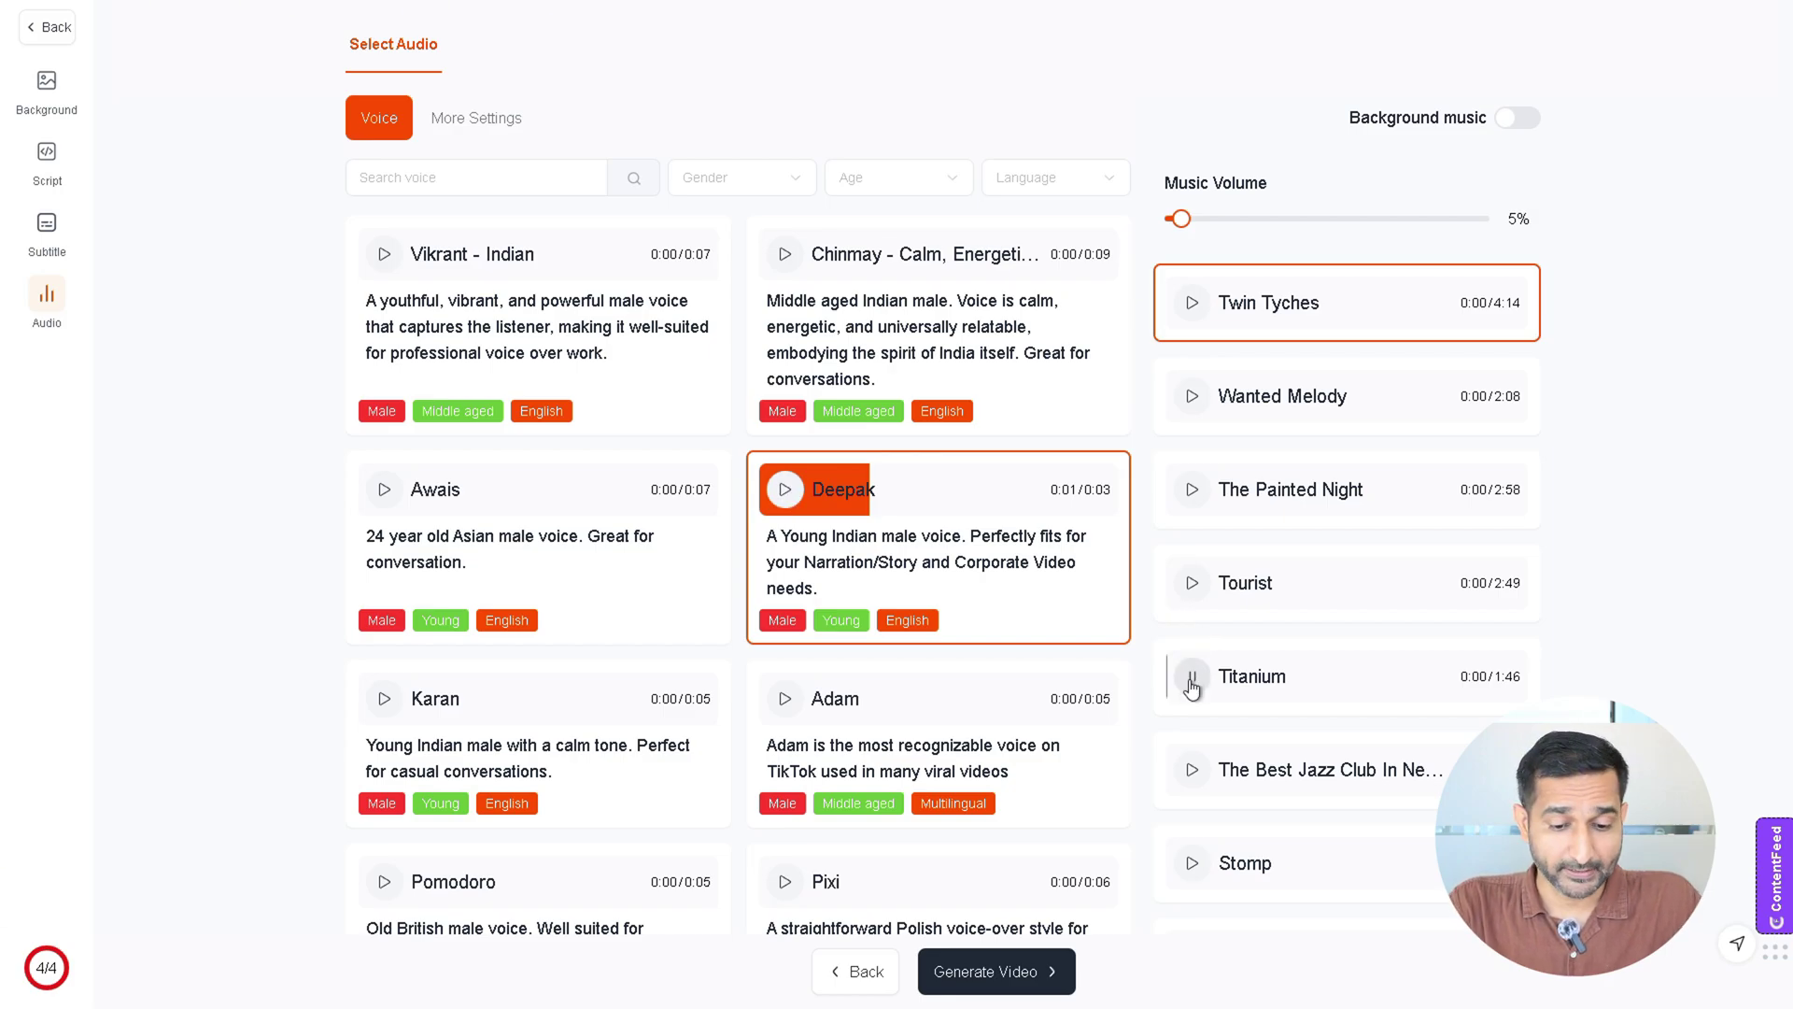
click(1253, 685)
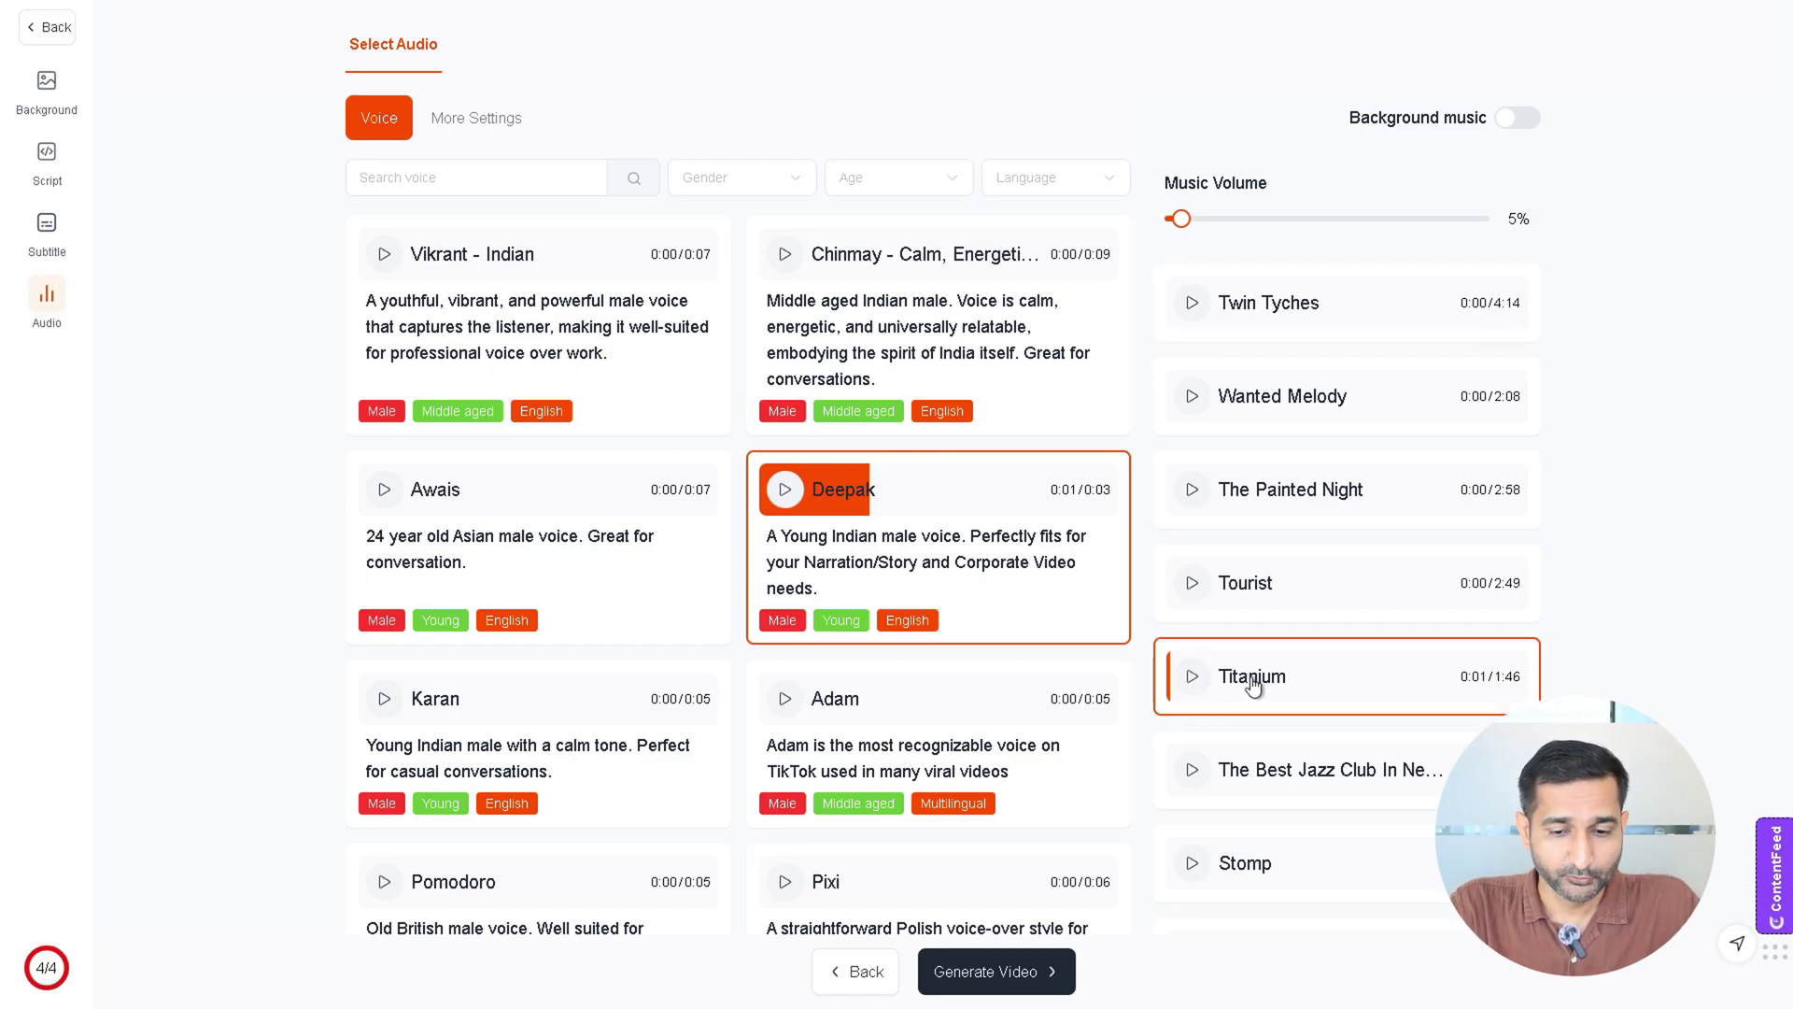
drag(1182, 218, 1224, 215)
click(1519, 123)
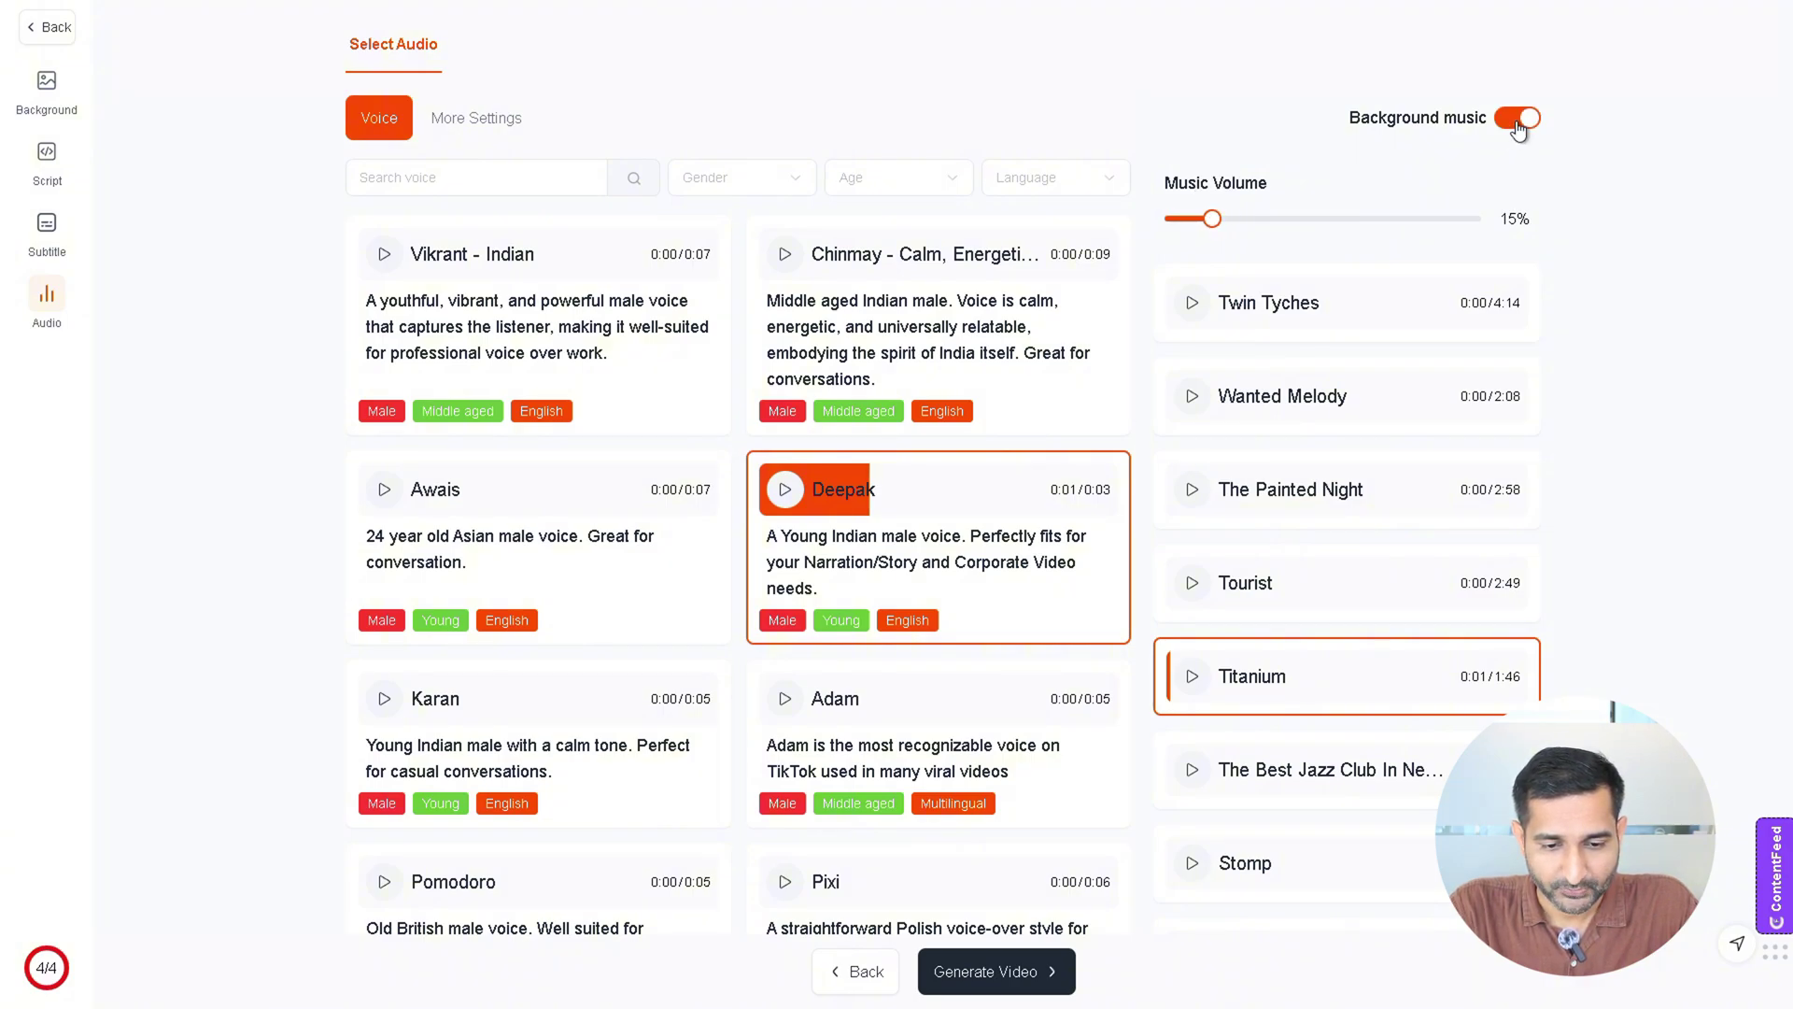
click(1026, 976)
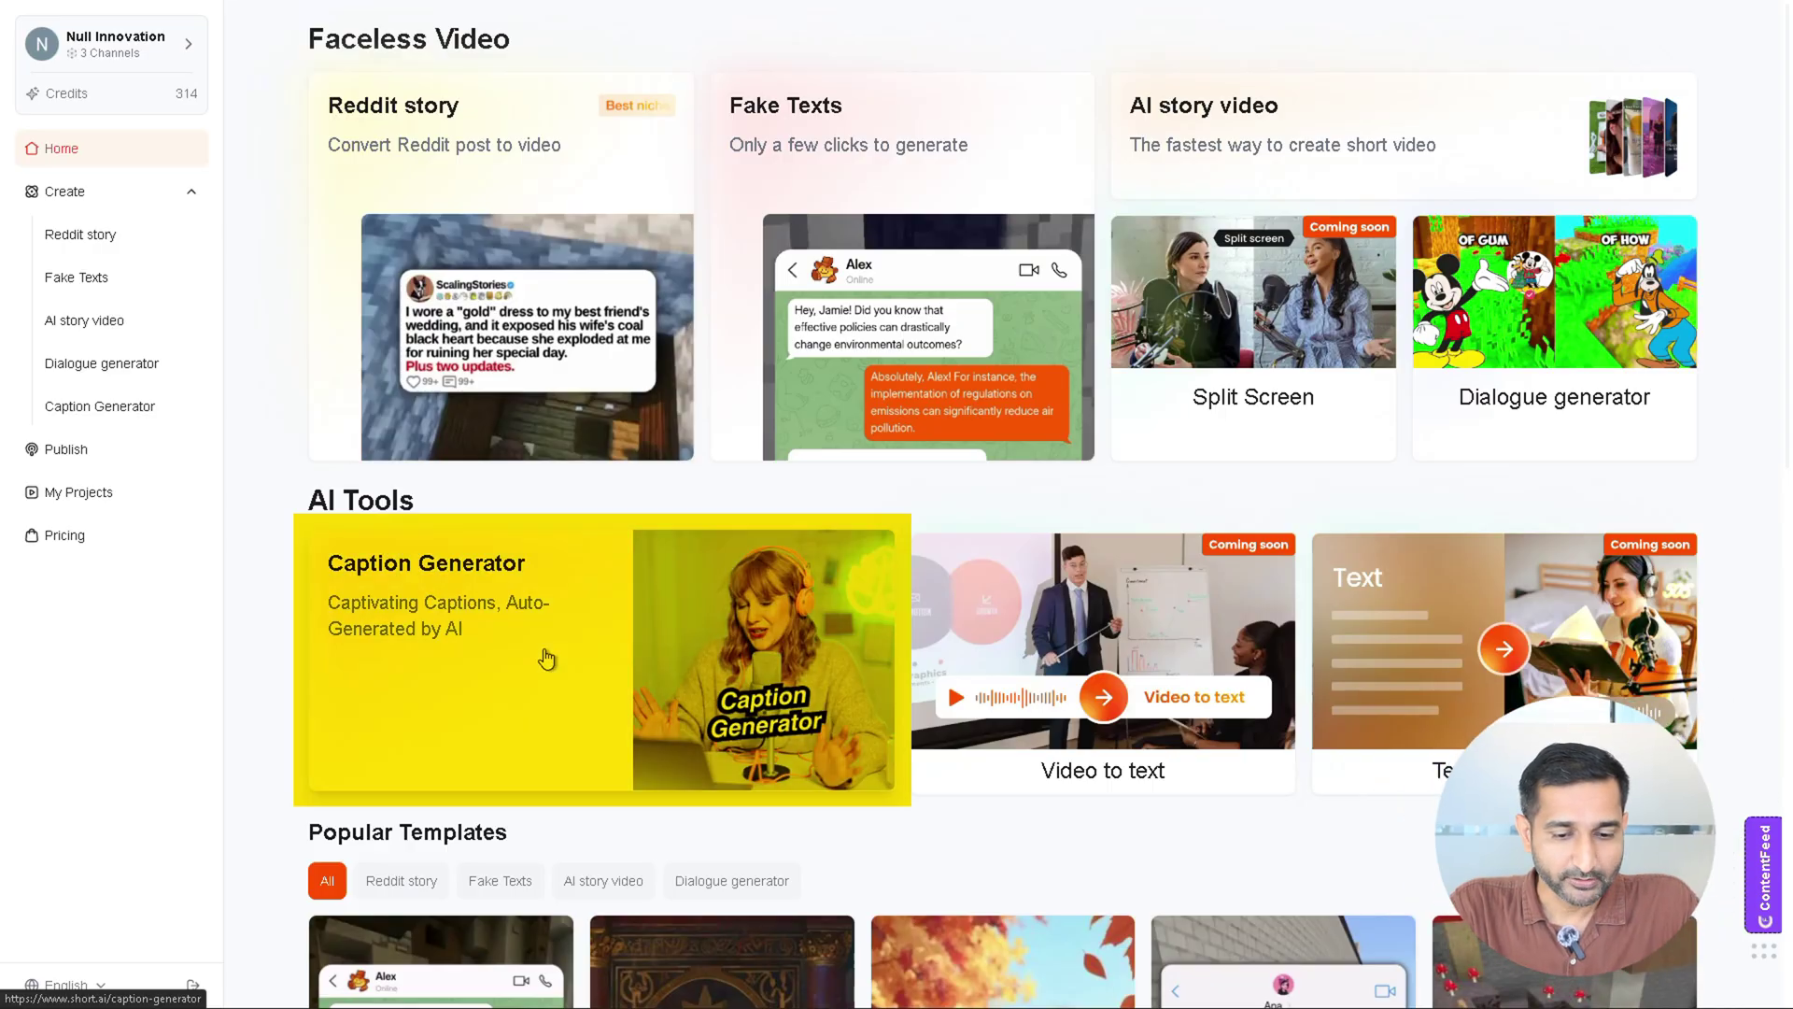
click(547, 658)
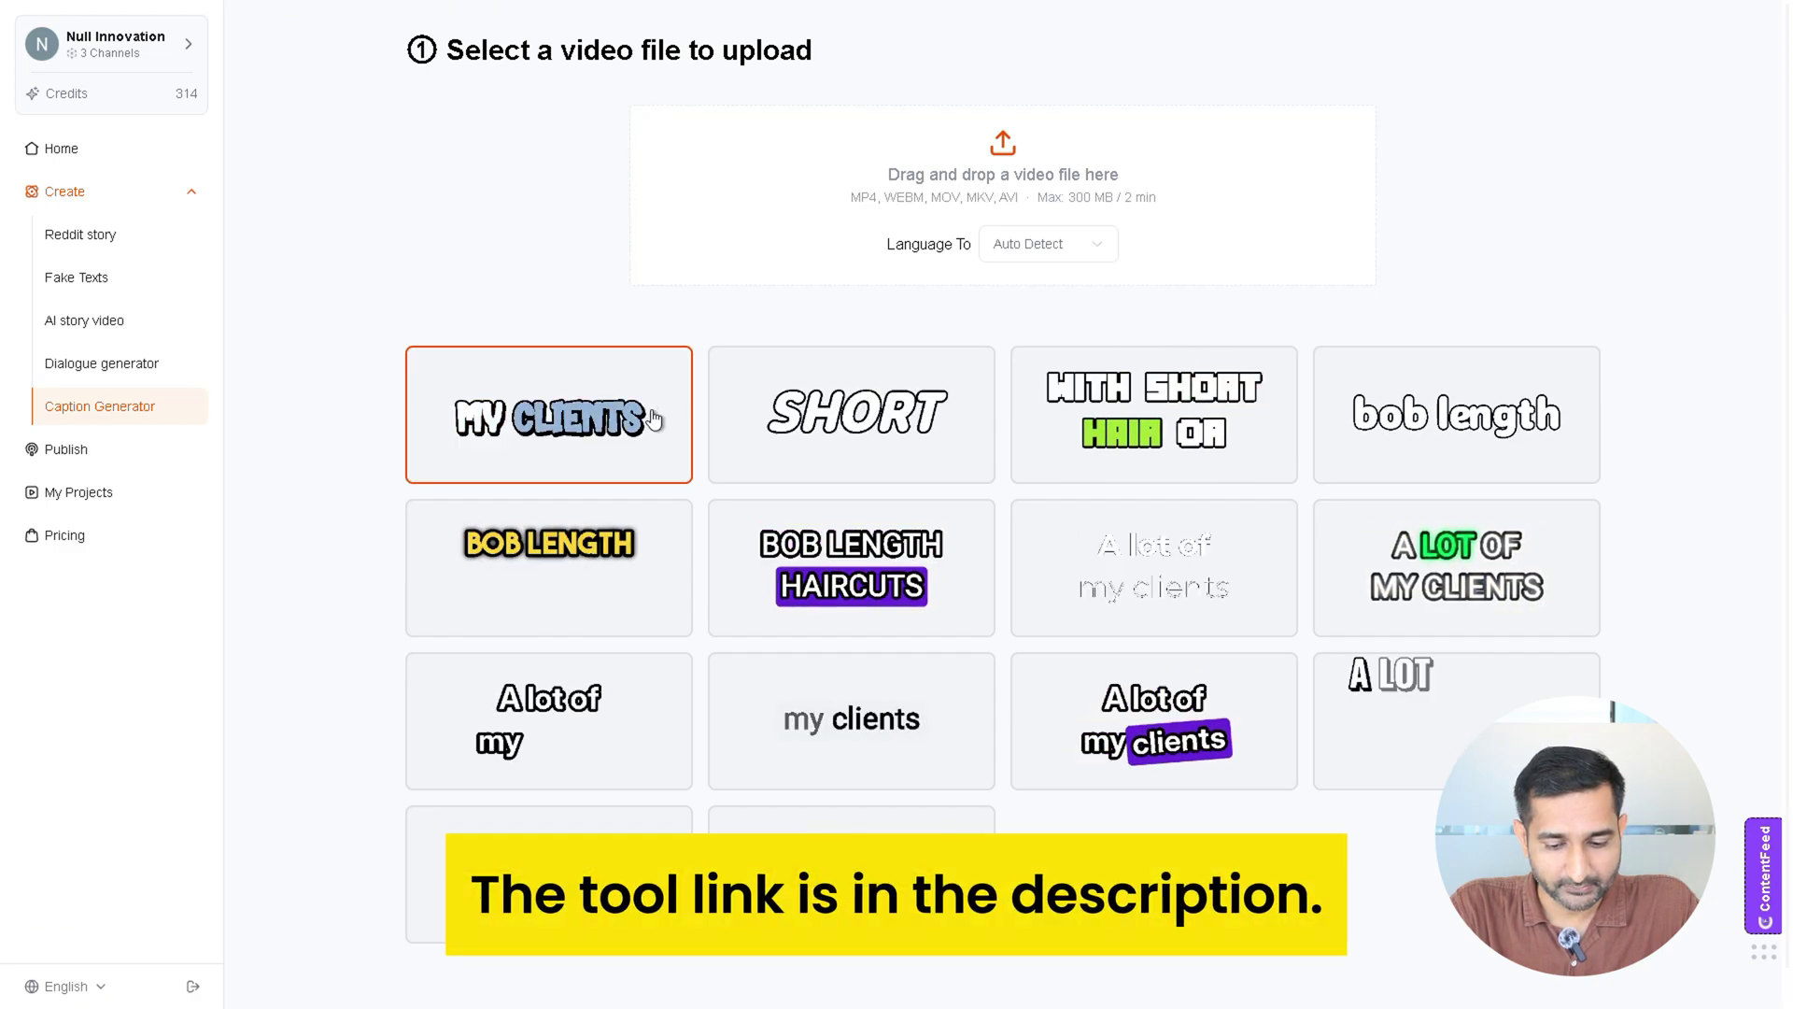
- Pick the WITH SHORT HAIR OR caption style and upload the talking-head video file
click(630, 523)
click(929, 174)
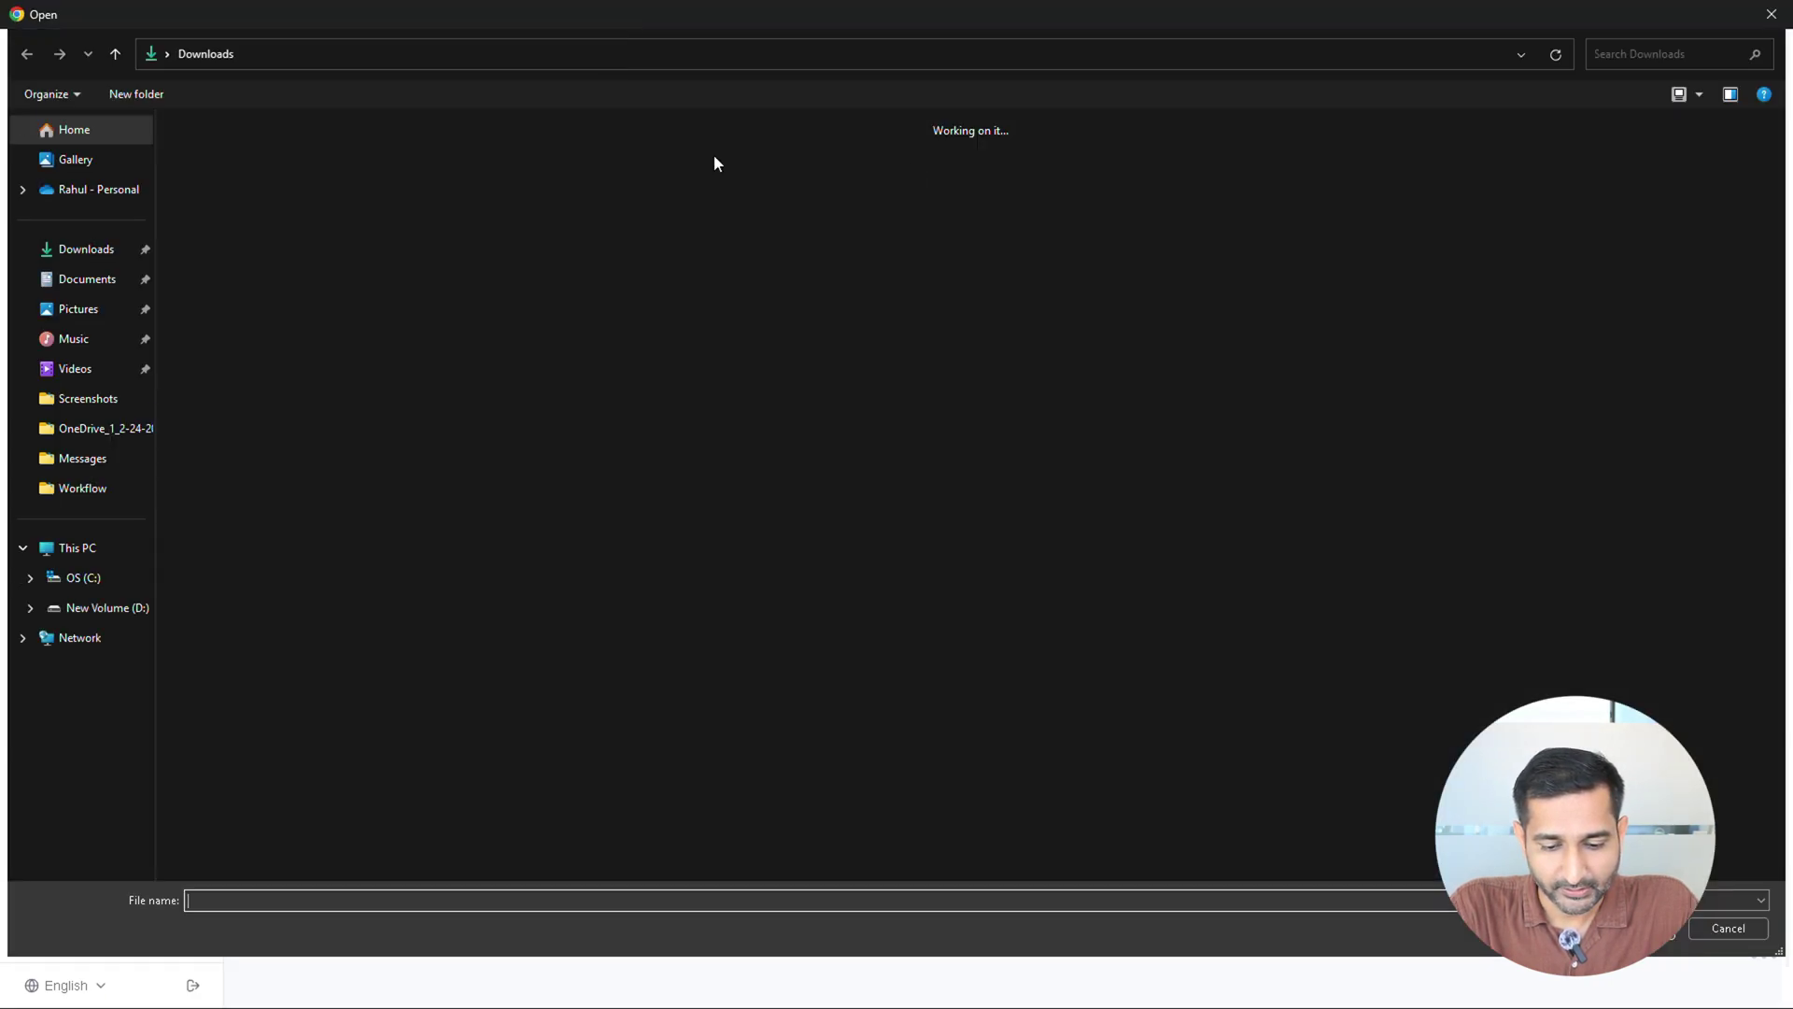
double_click(552, 297)
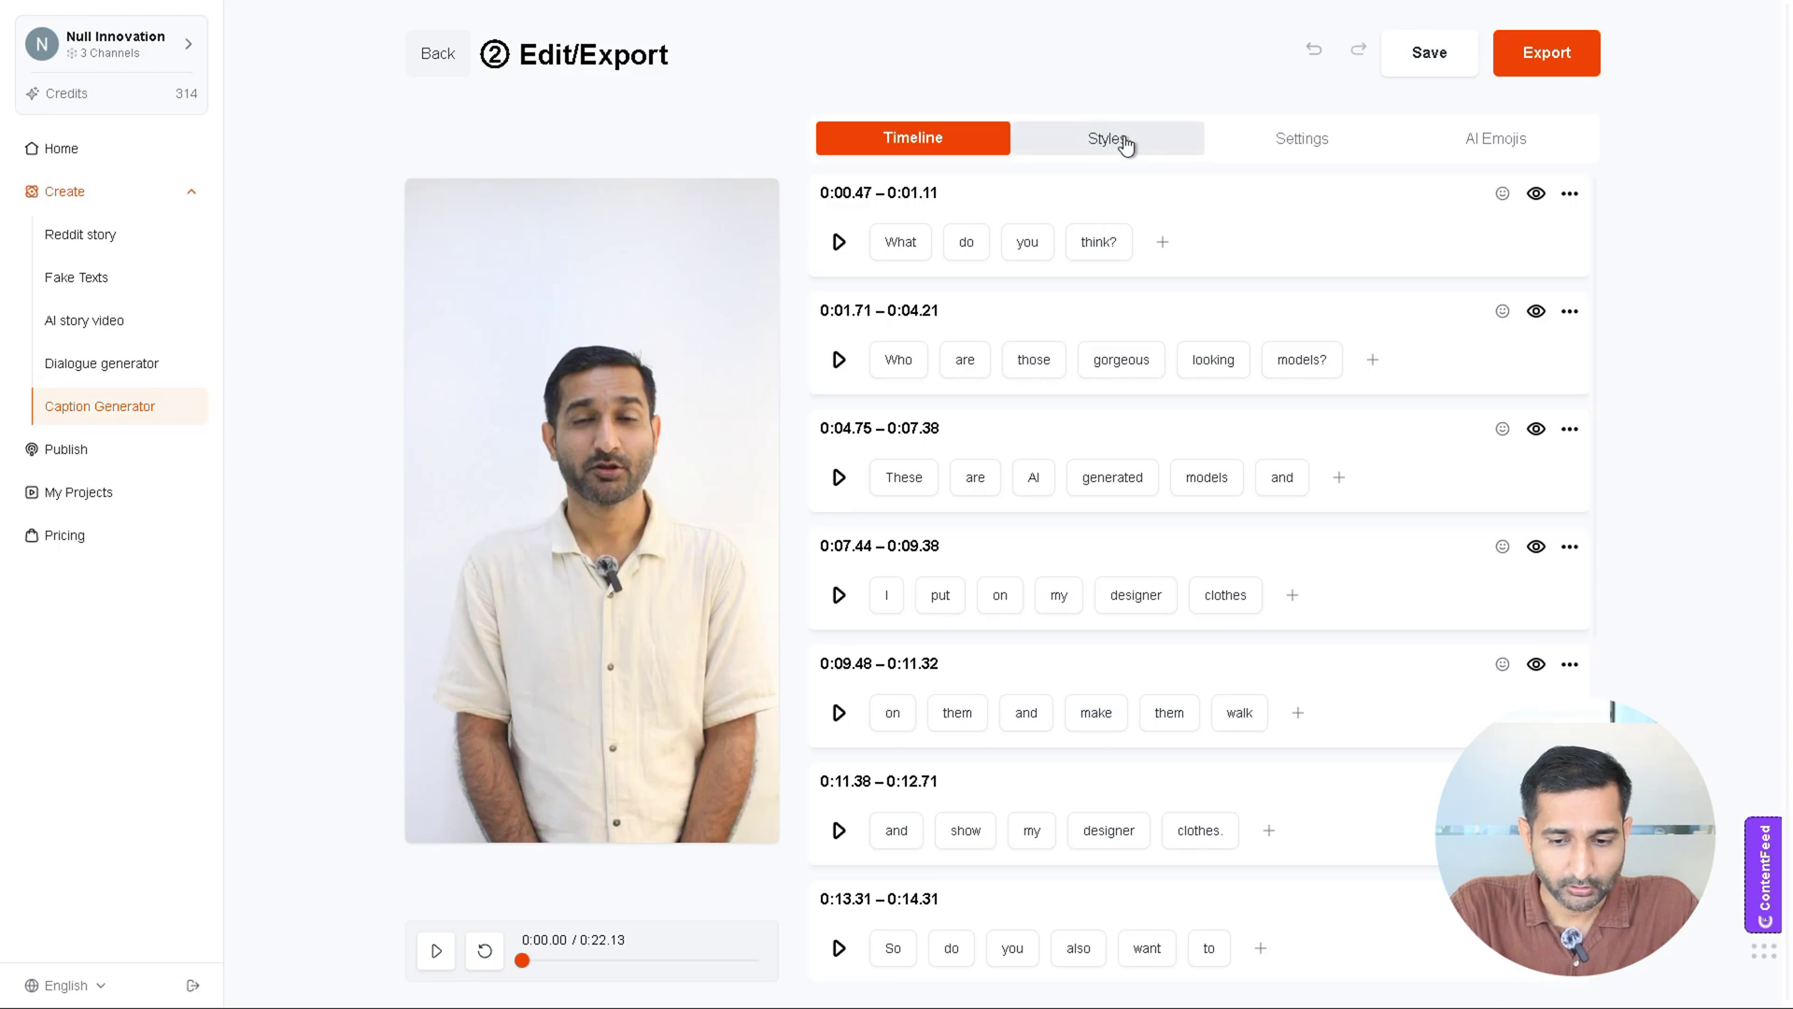
- Look through the Styles, Settings and AI Emojis tabs, then return to the timeline's 'think?' word
click(1089, 149)
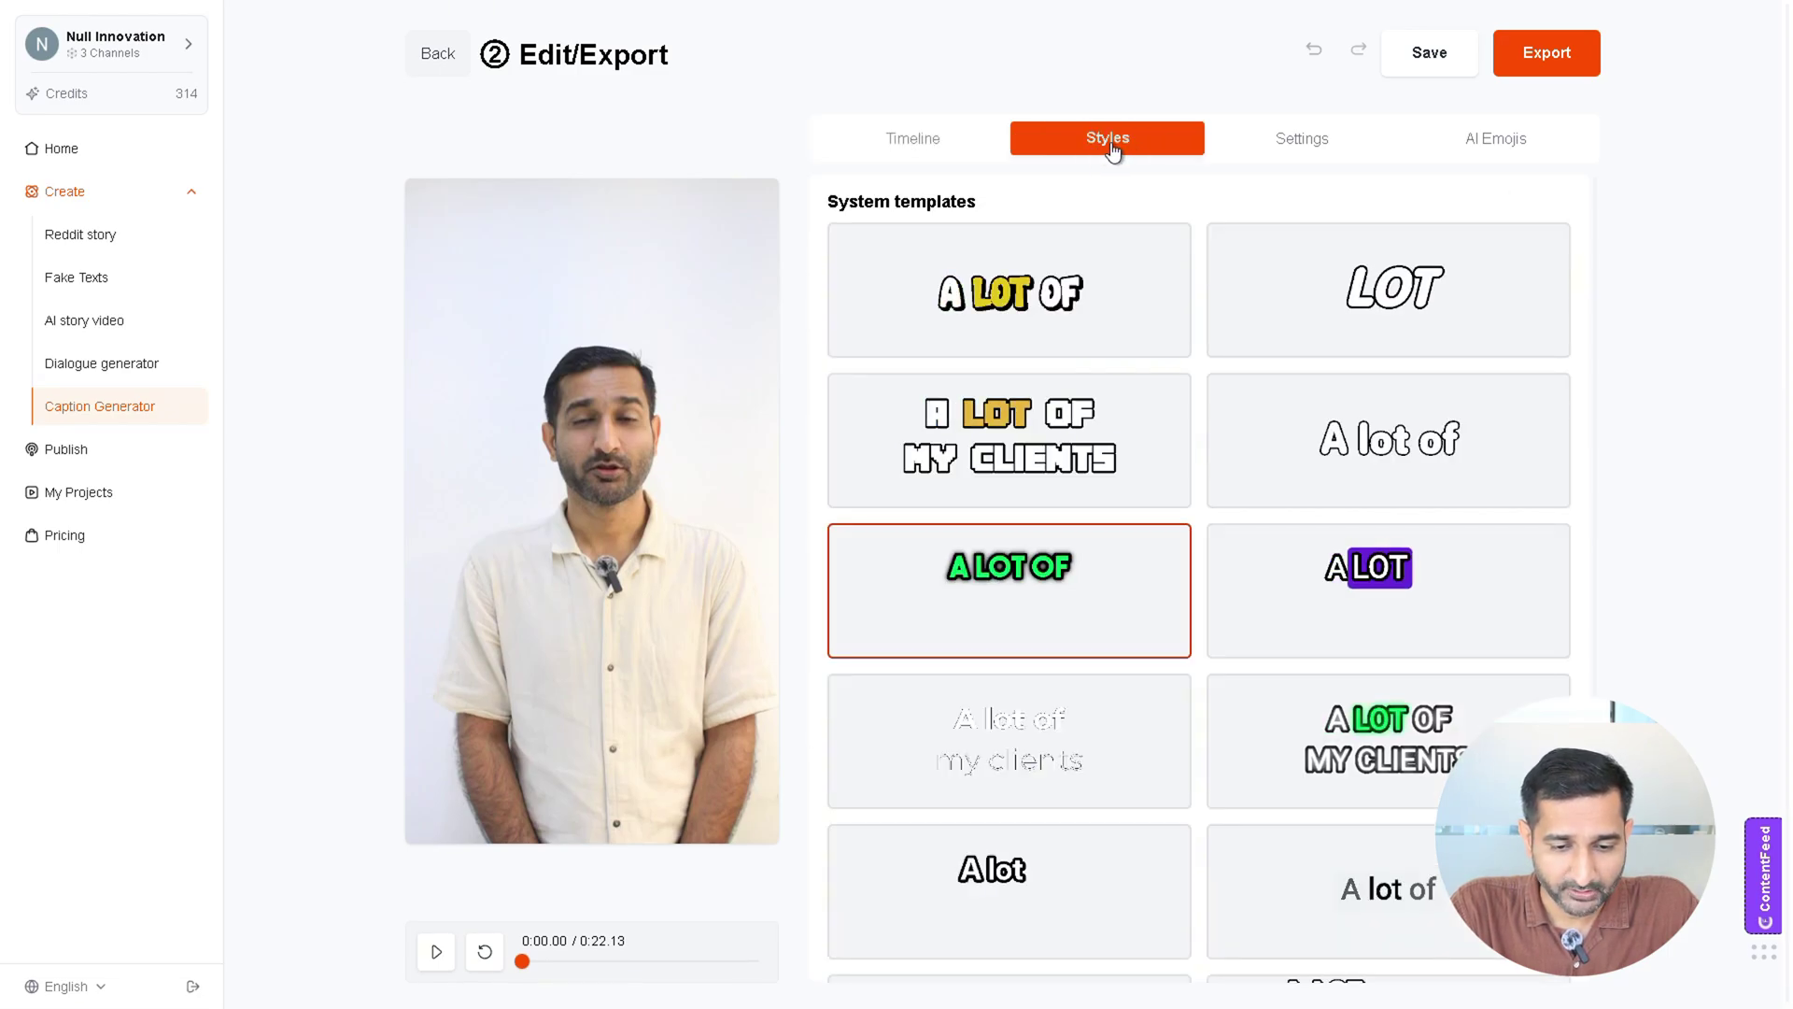
click(1277, 154)
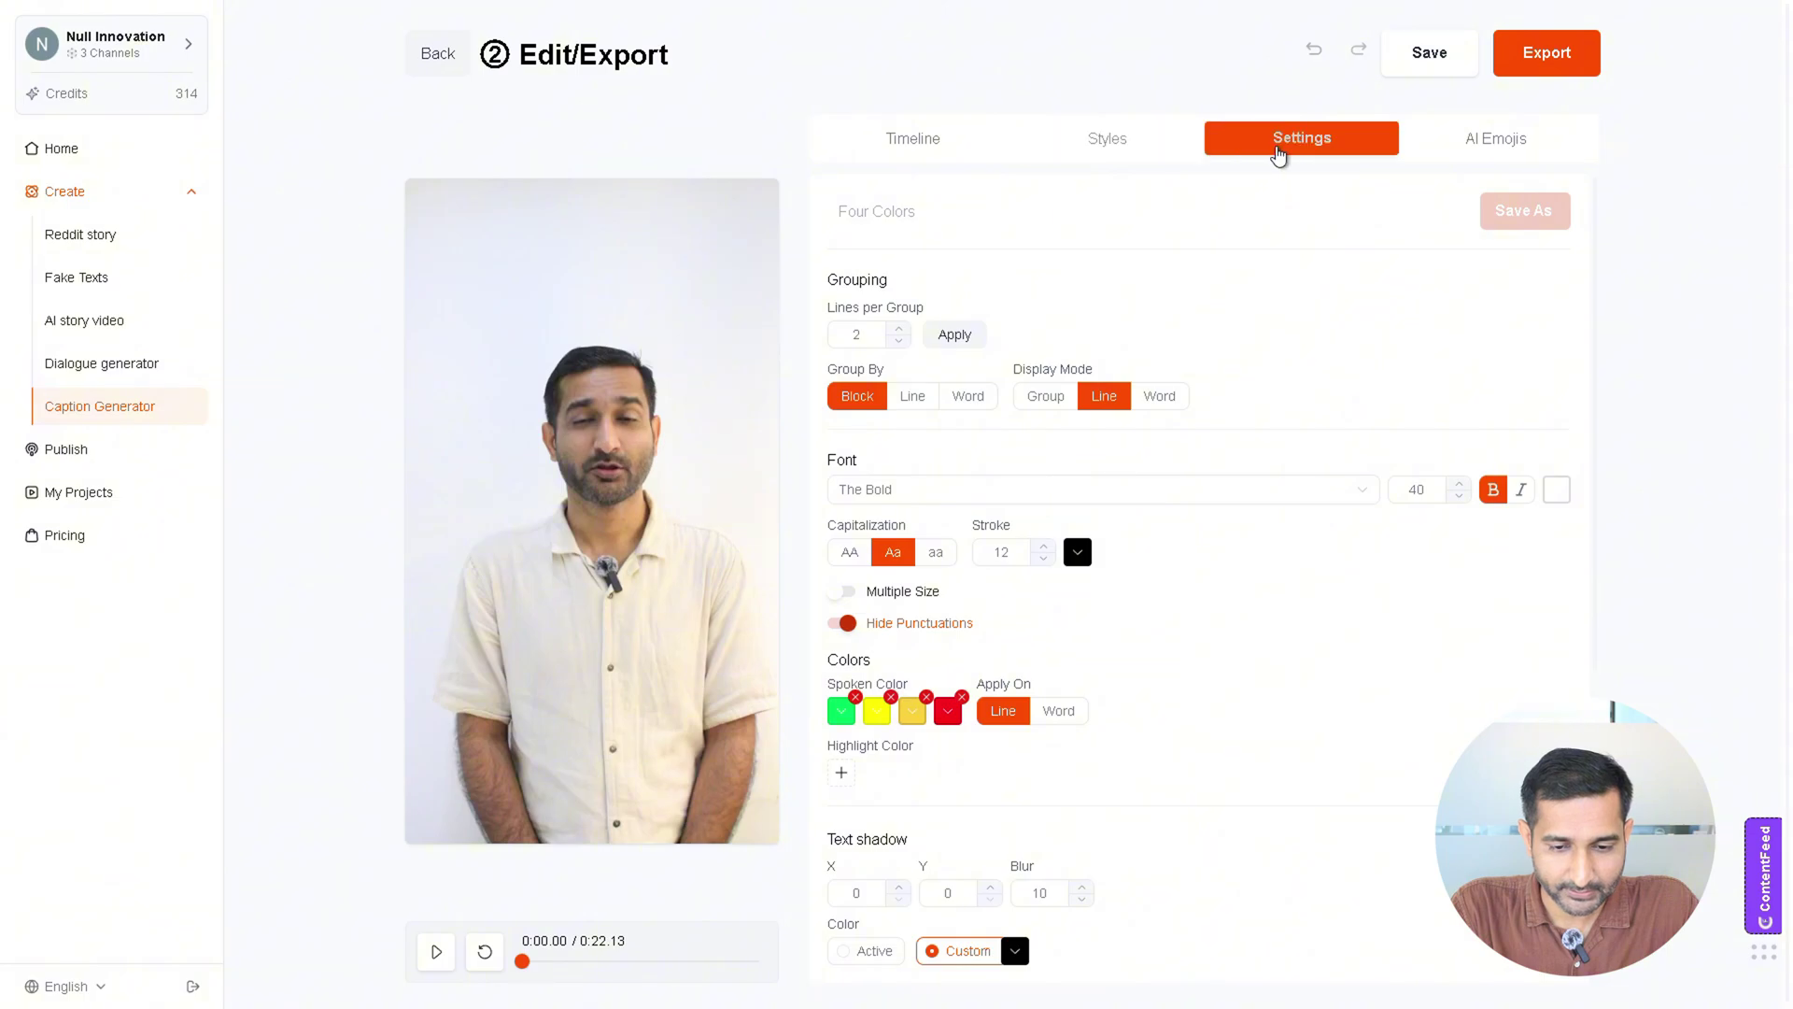
click(1490, 159)
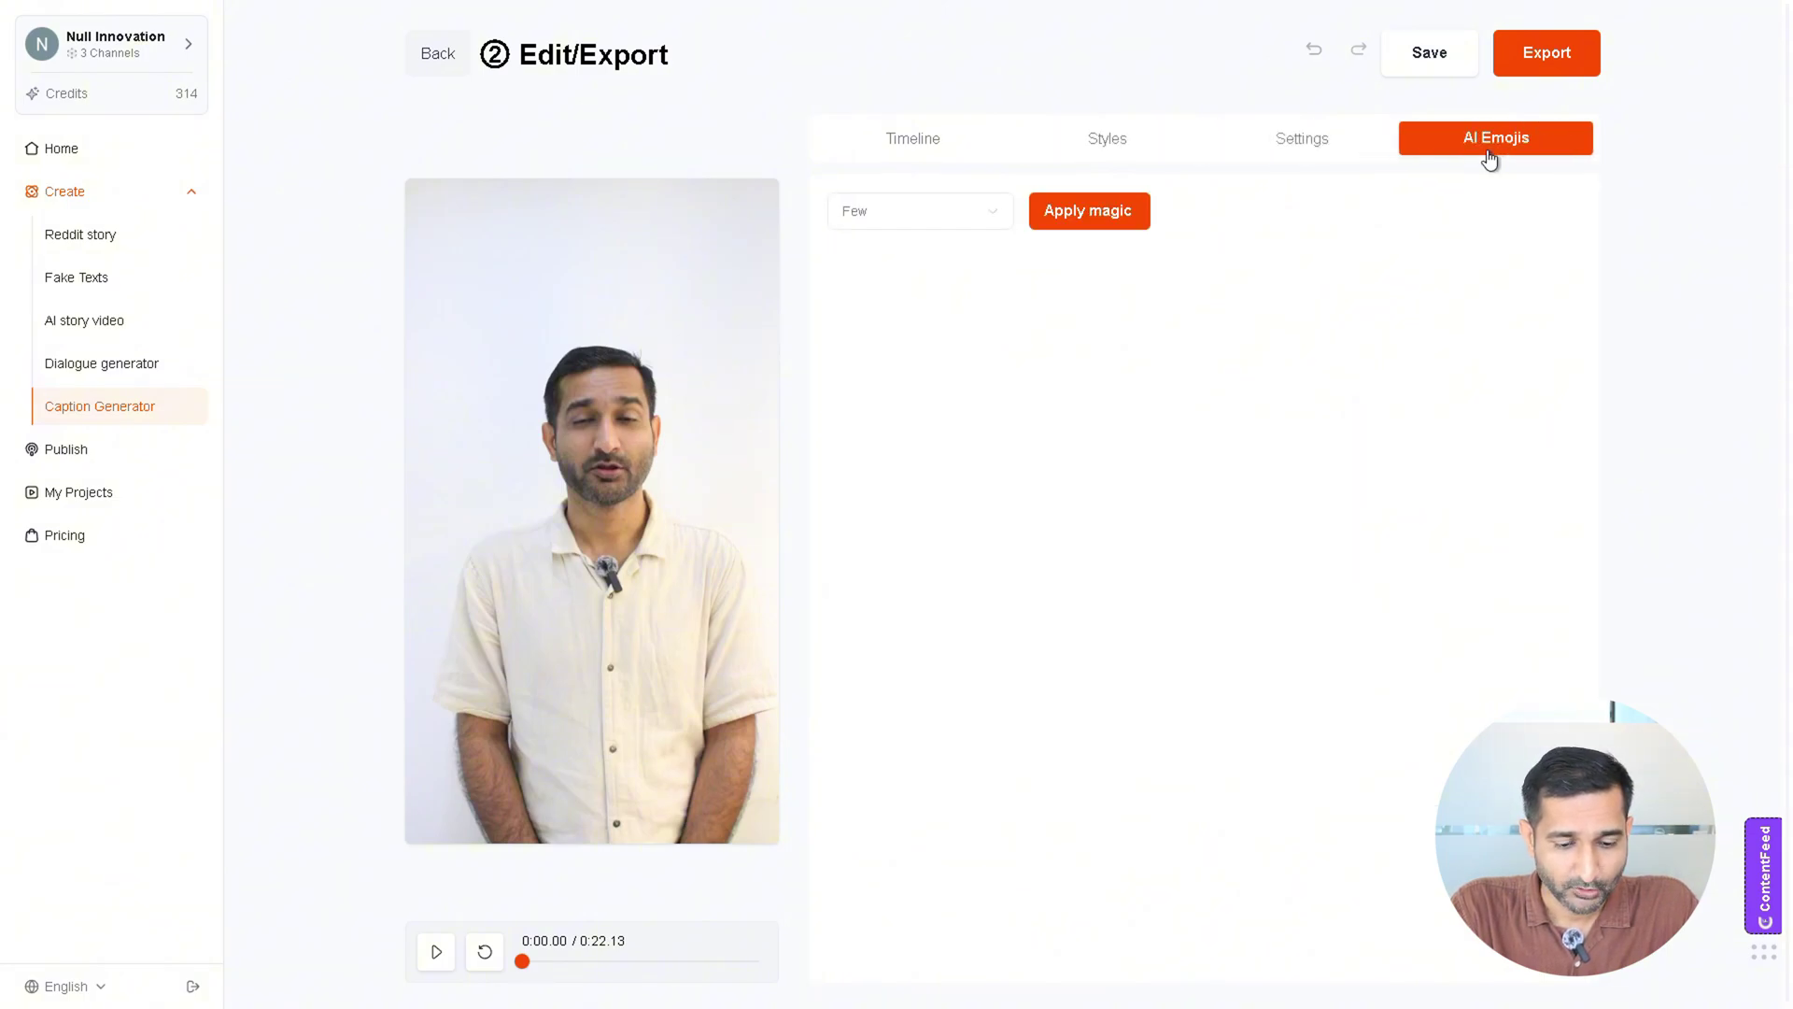
click(1096, 244)
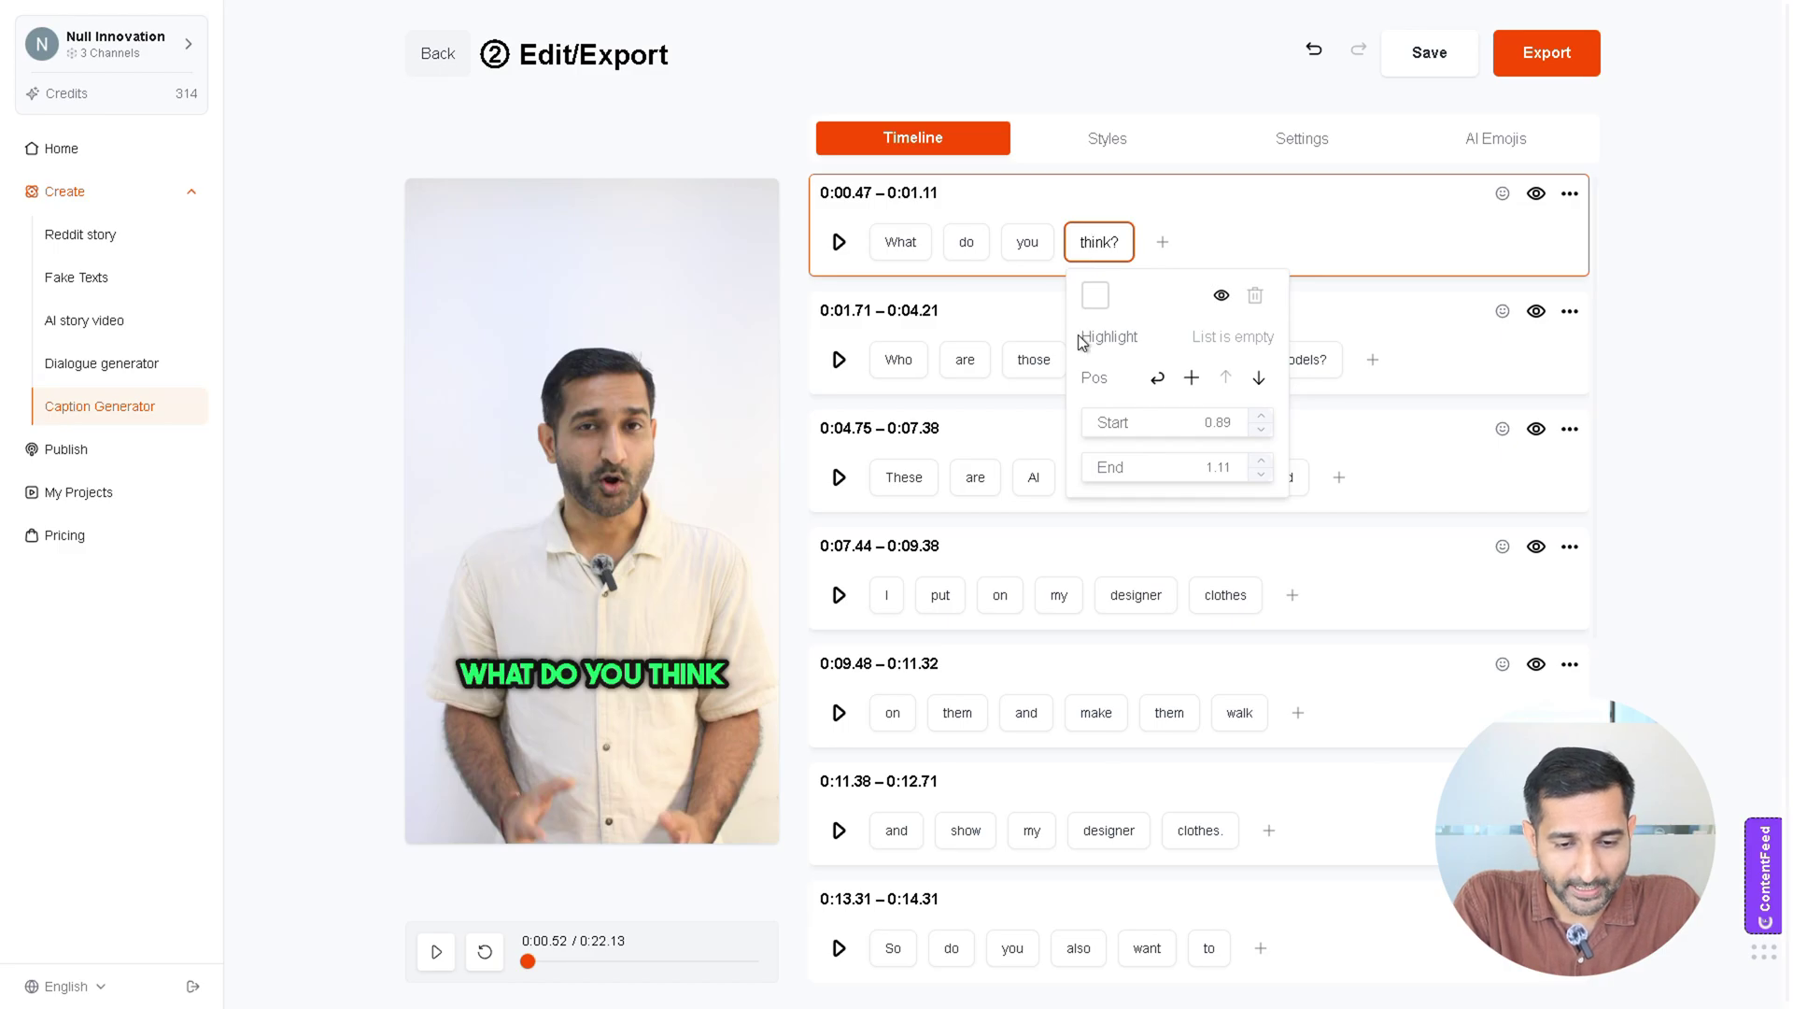
drag(1081, 342, 1141, 352)
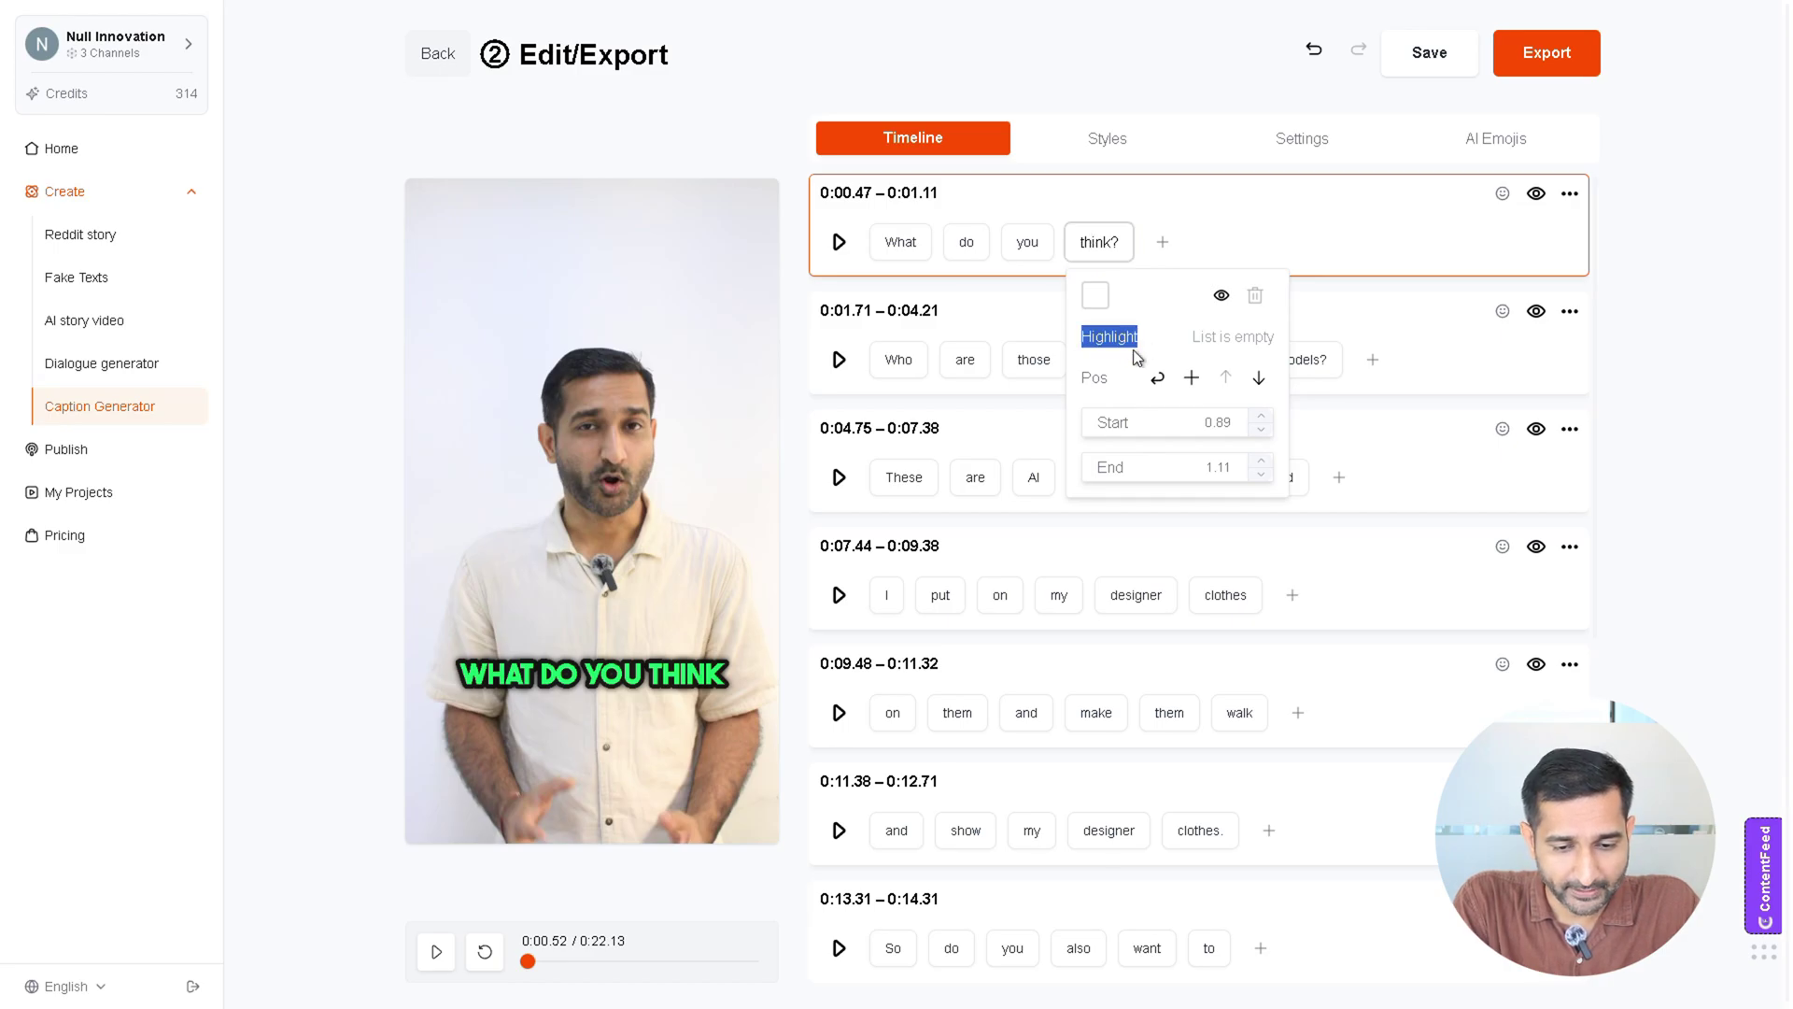
- Set the first caption's end time to 0:00.91 and toggle its visibility off and on
double_click(1093, 377)
click(1260, 474)
click(1261, 476)
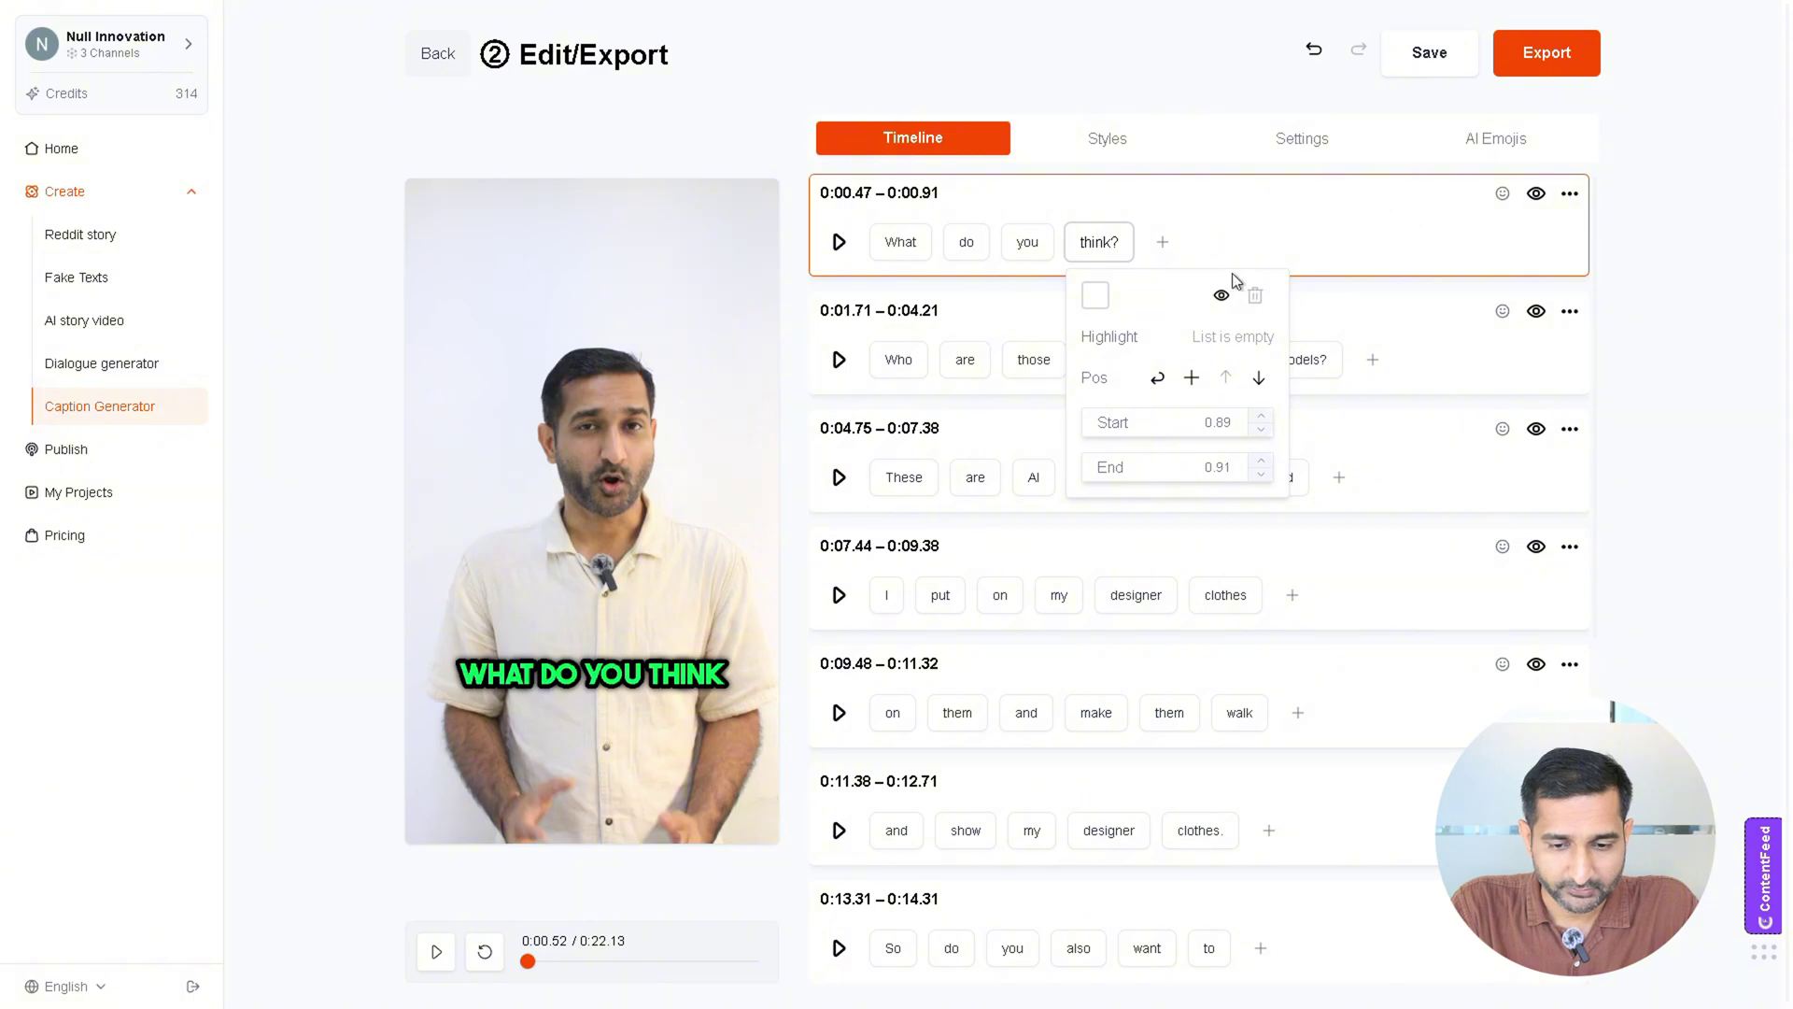
click(1536, 193)
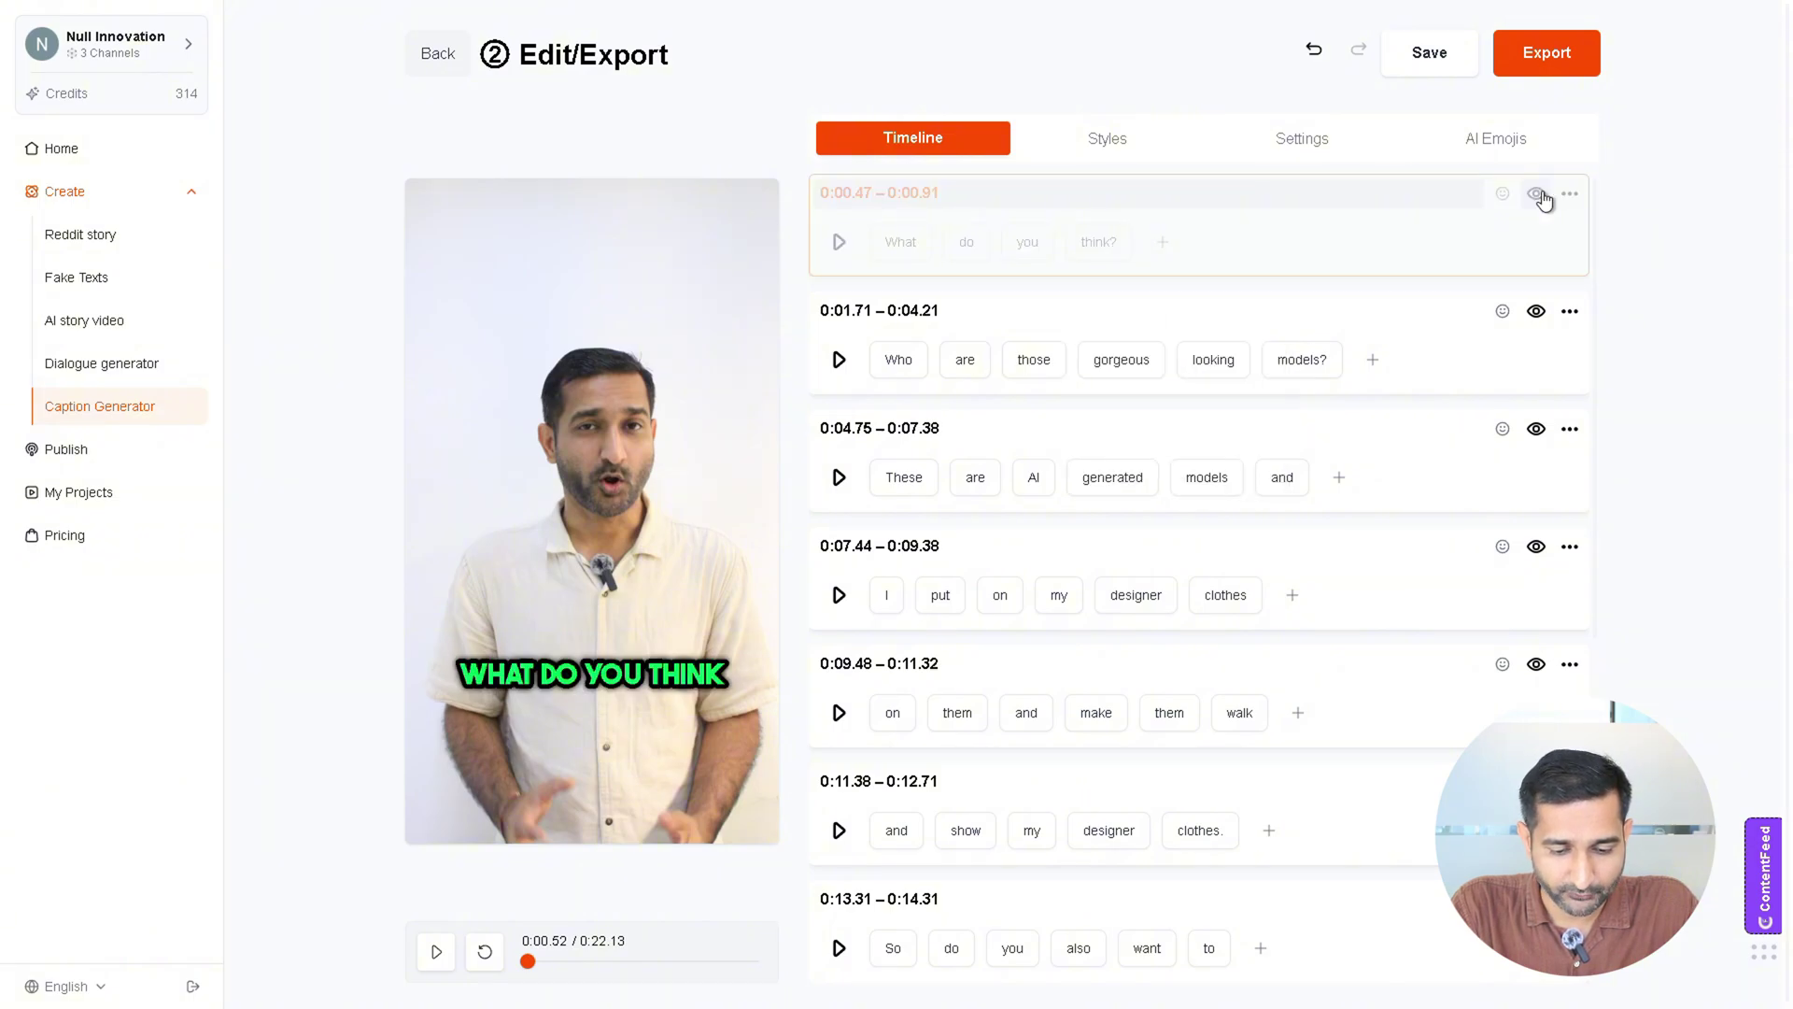
click(1536, 193)
- Give the first caption its own style, right-aligned and placed at the top
click(1569, 193)
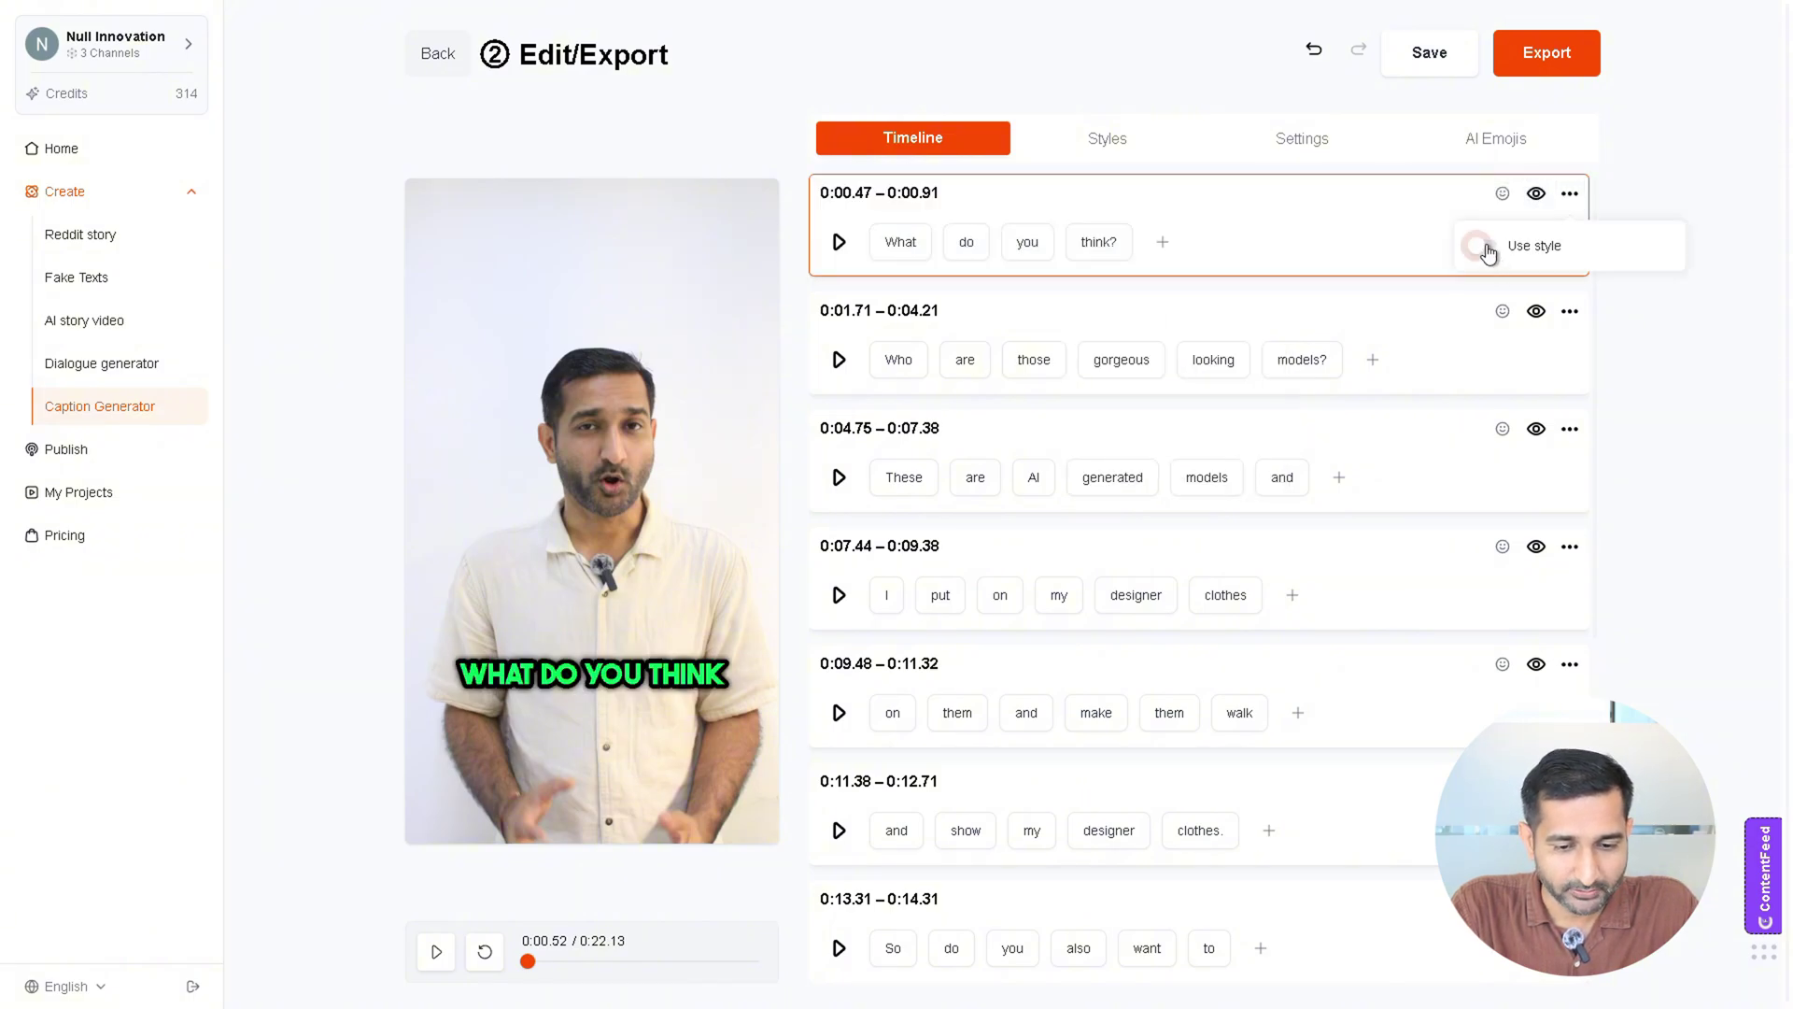
click(1485, 247)
click(1613, 309)
click(1620, 376)
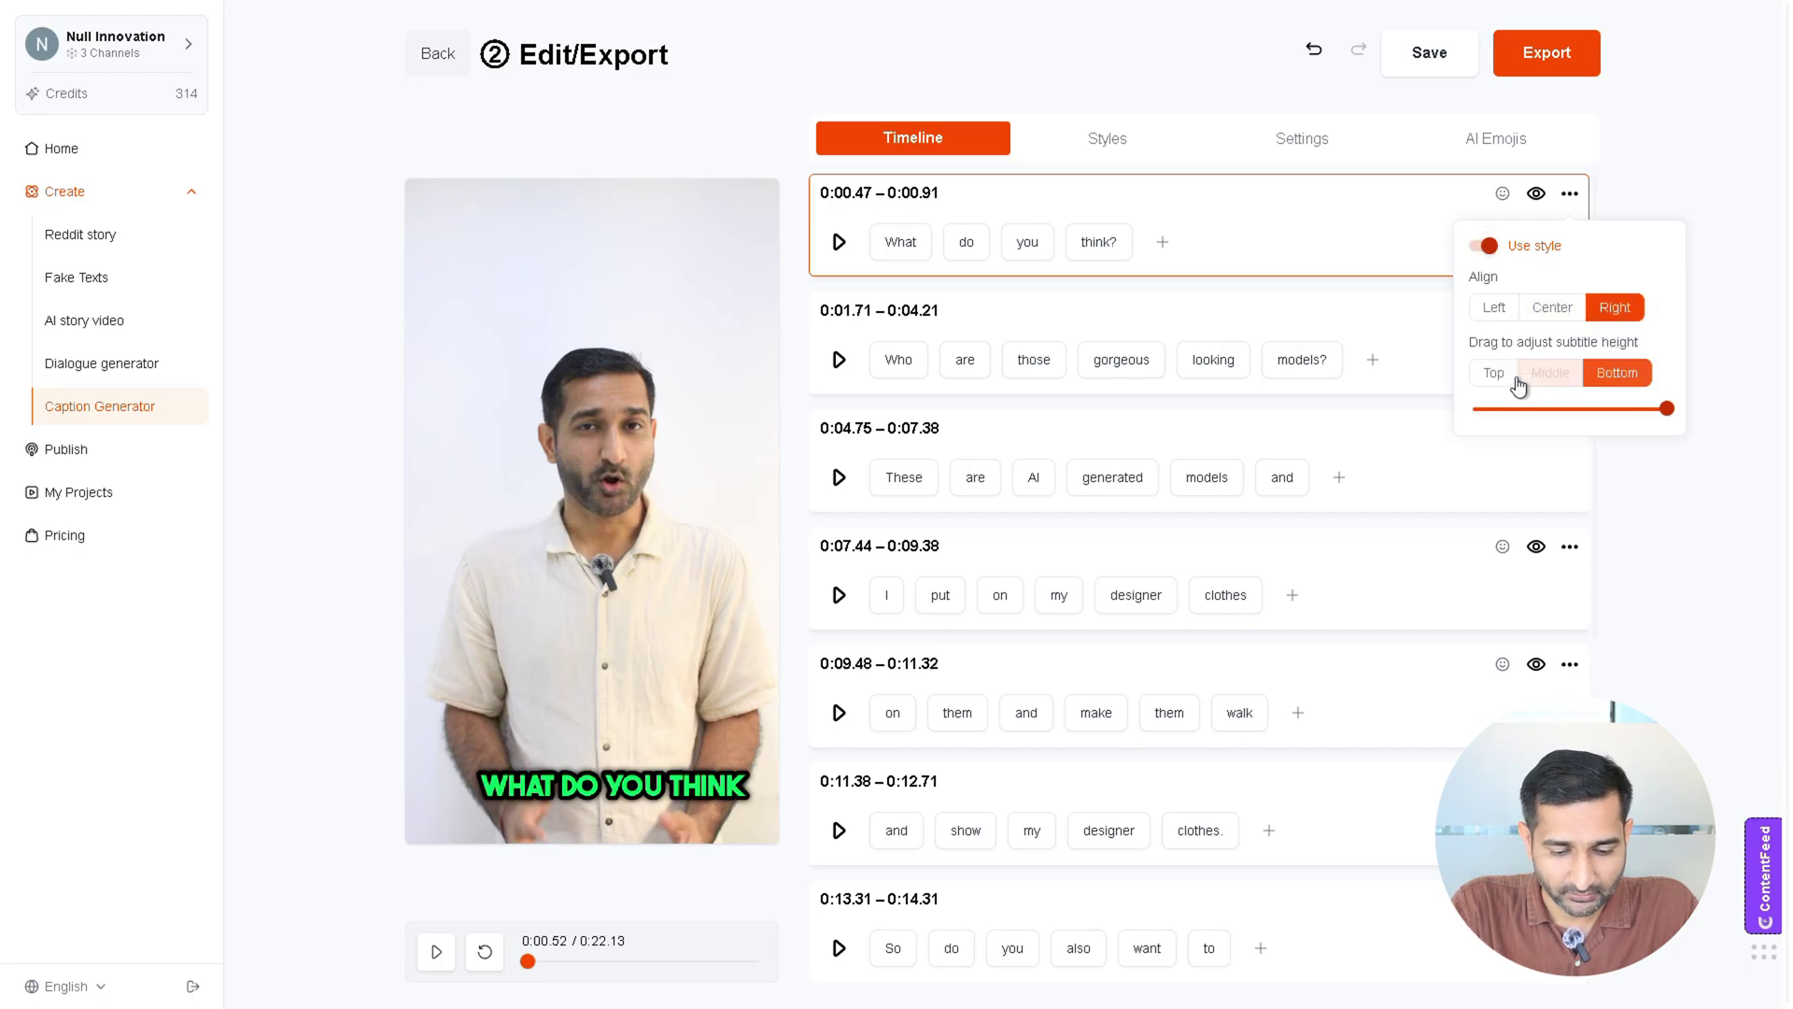
click(1493, 373)
click(1338, 140)
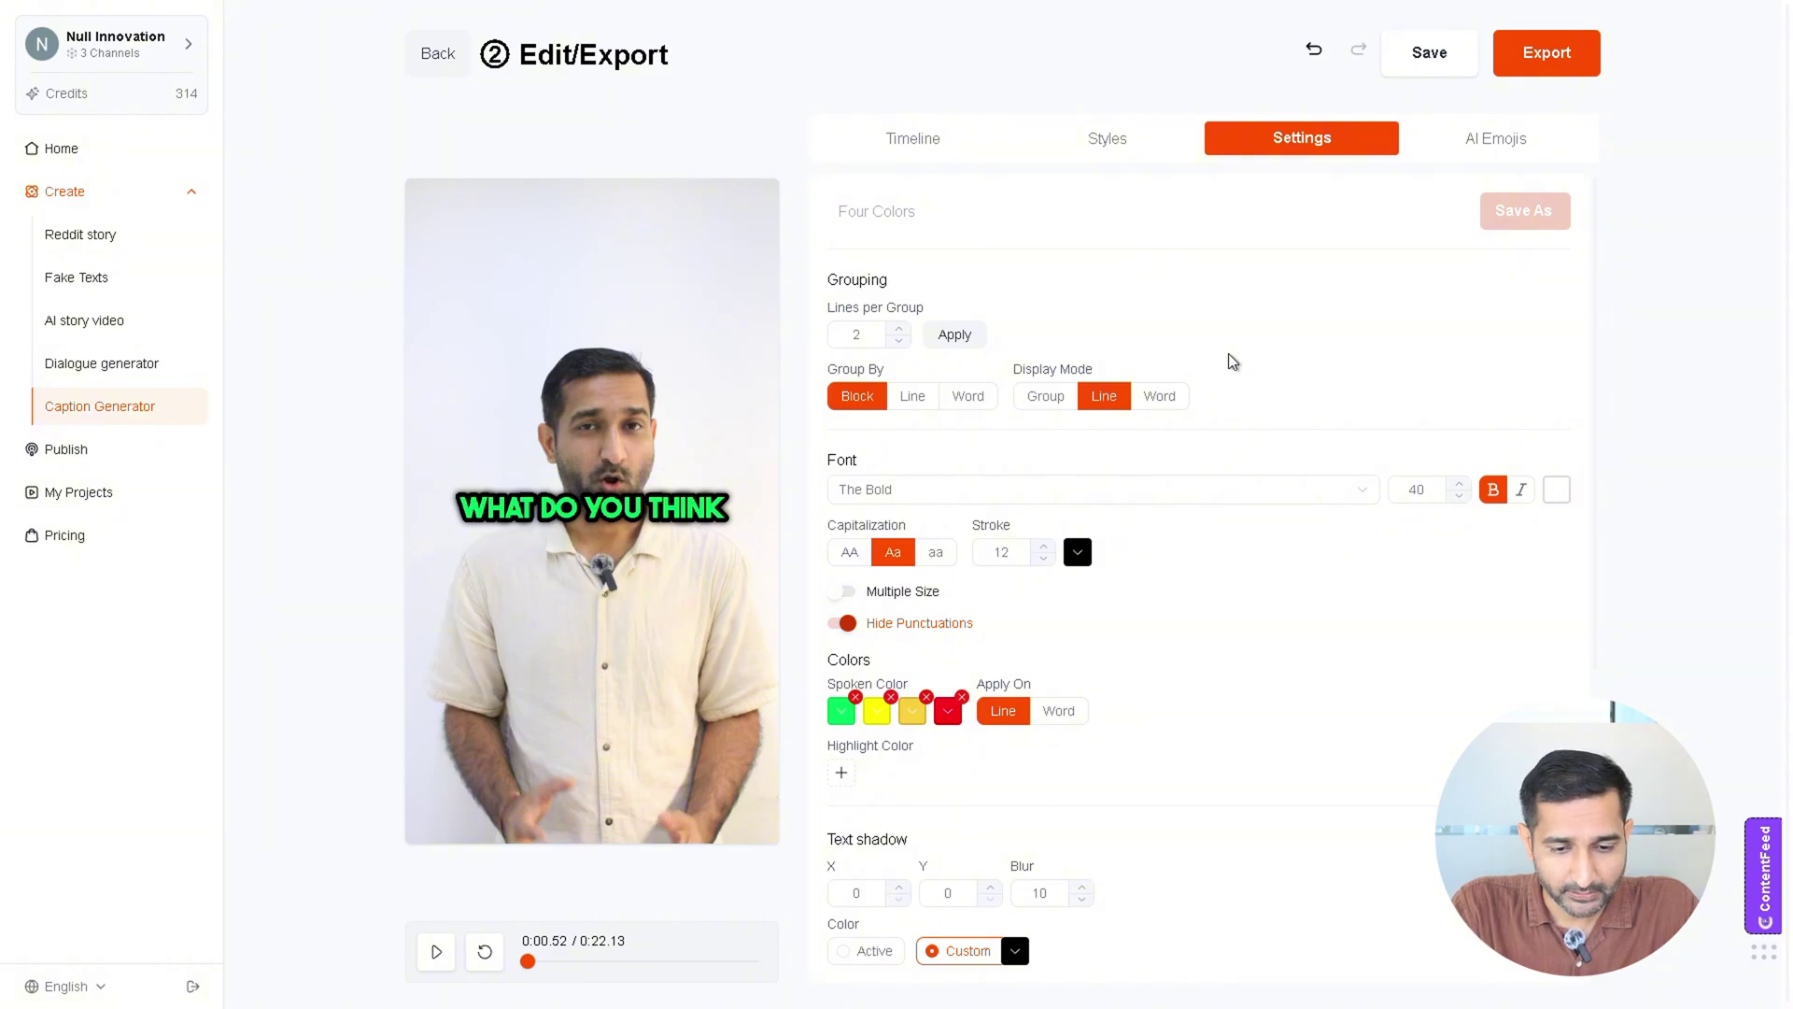
scroll(1231, 368, down, 1)
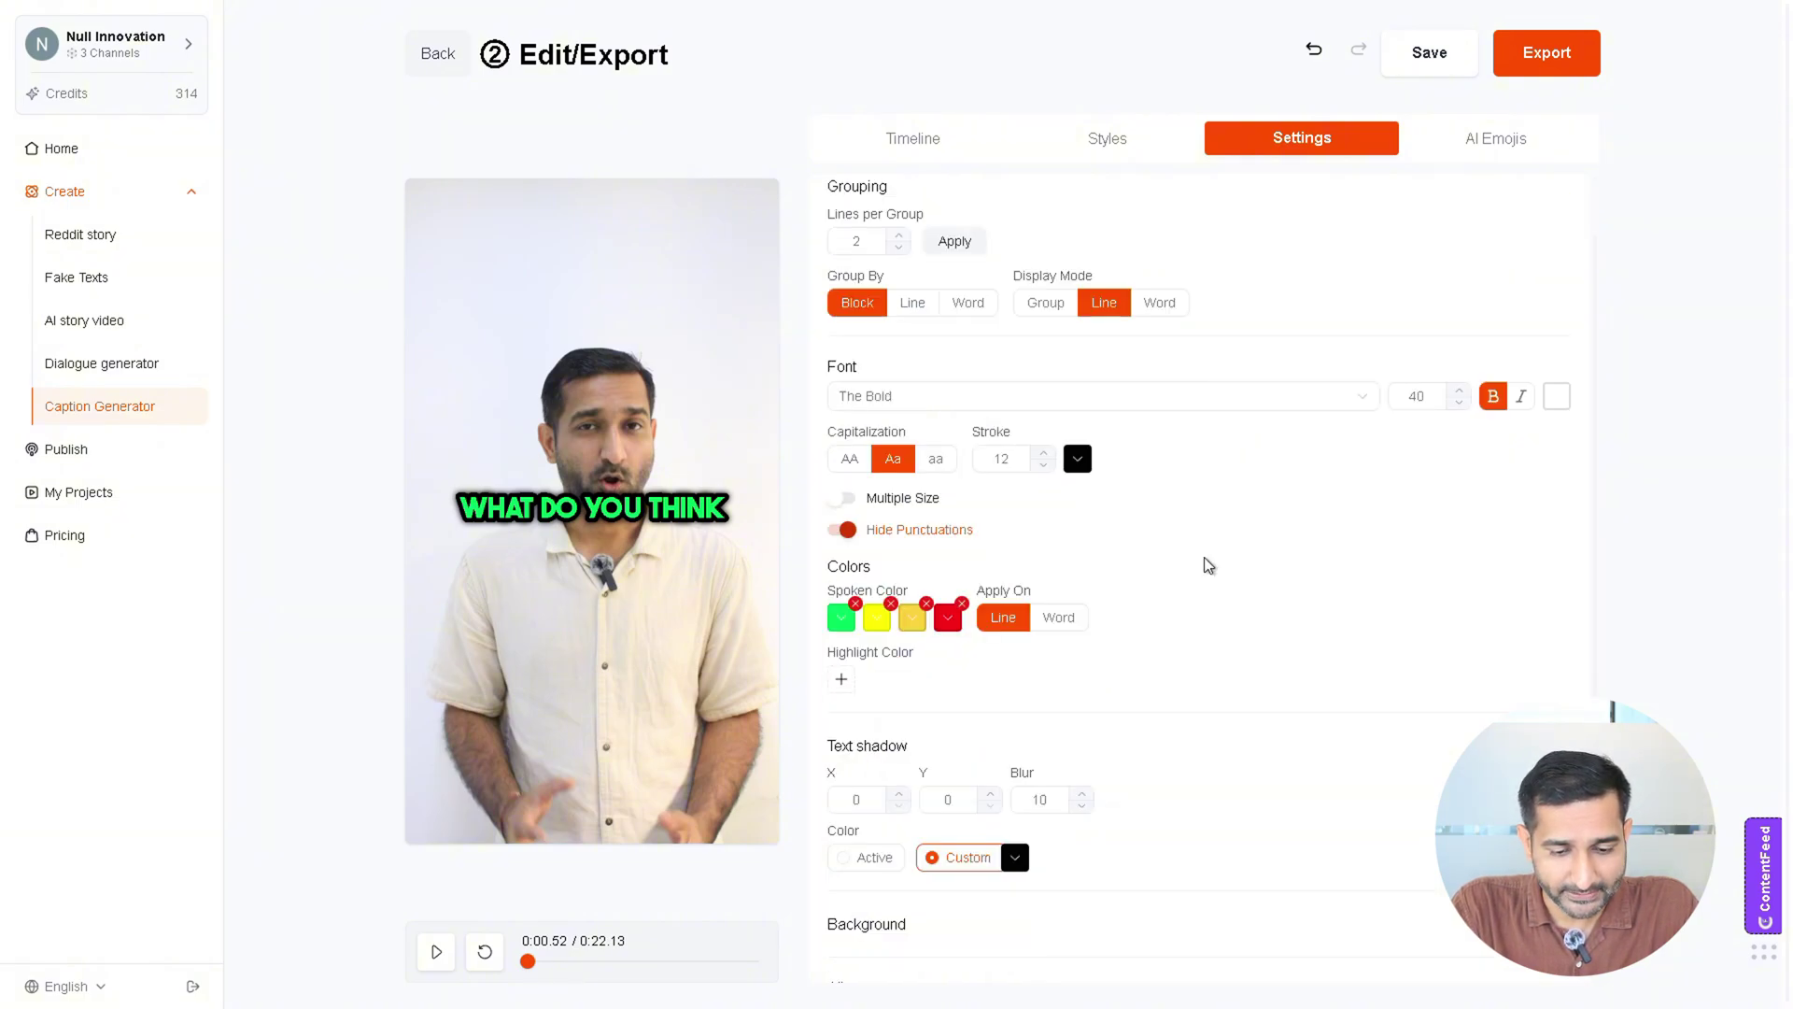
scroll(1208, 565, down, 3)
scroll(1208, 564, down, 1)
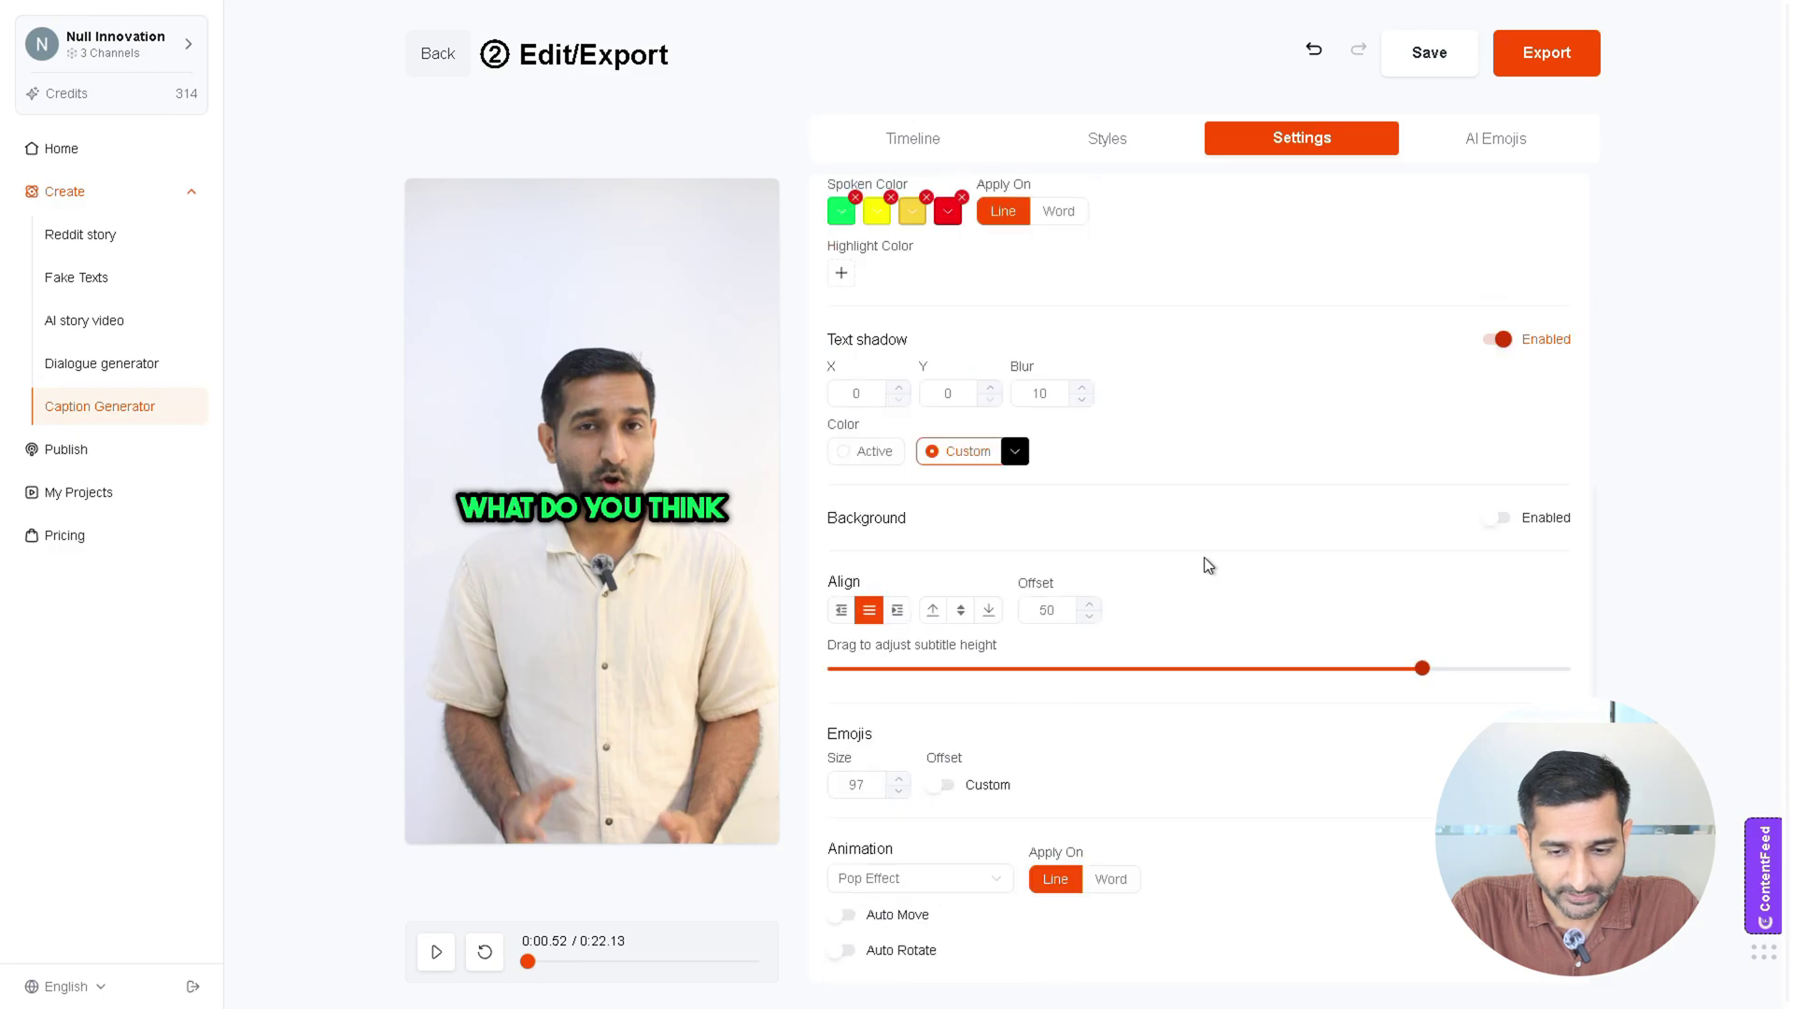
scroll(1209, 565, down, 1)
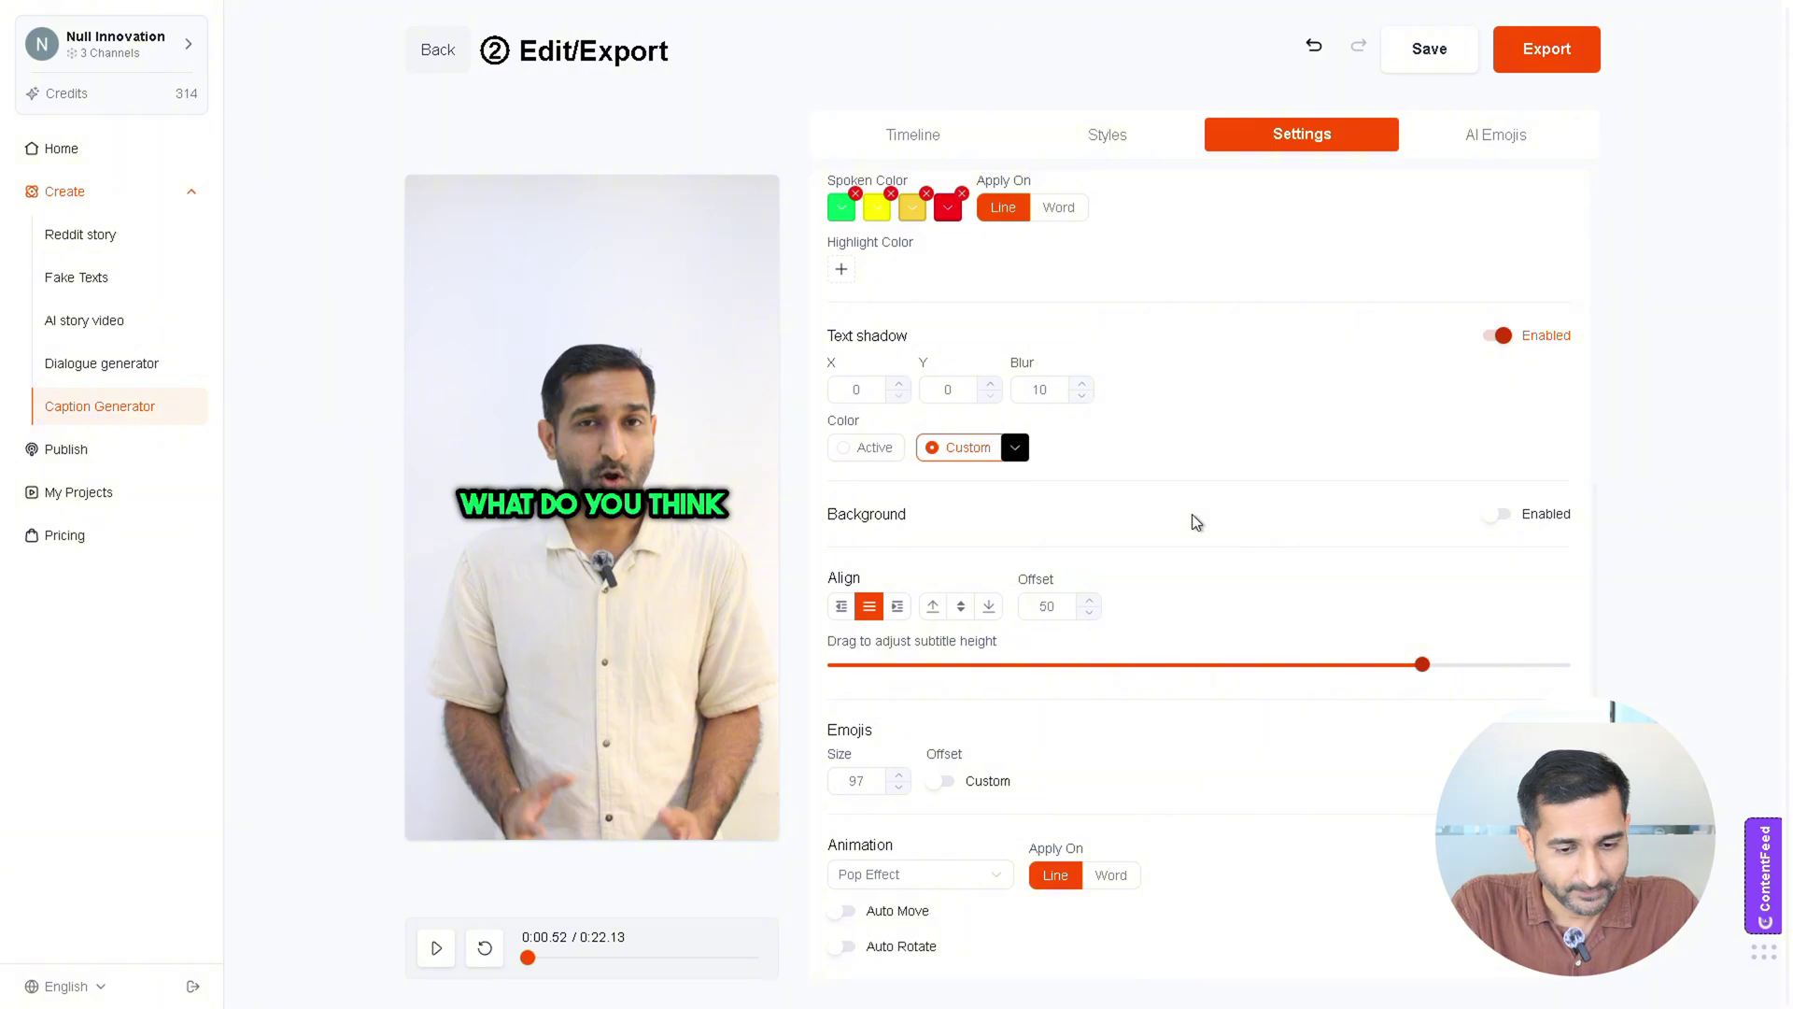
scroll(1127, 308, up, 5)
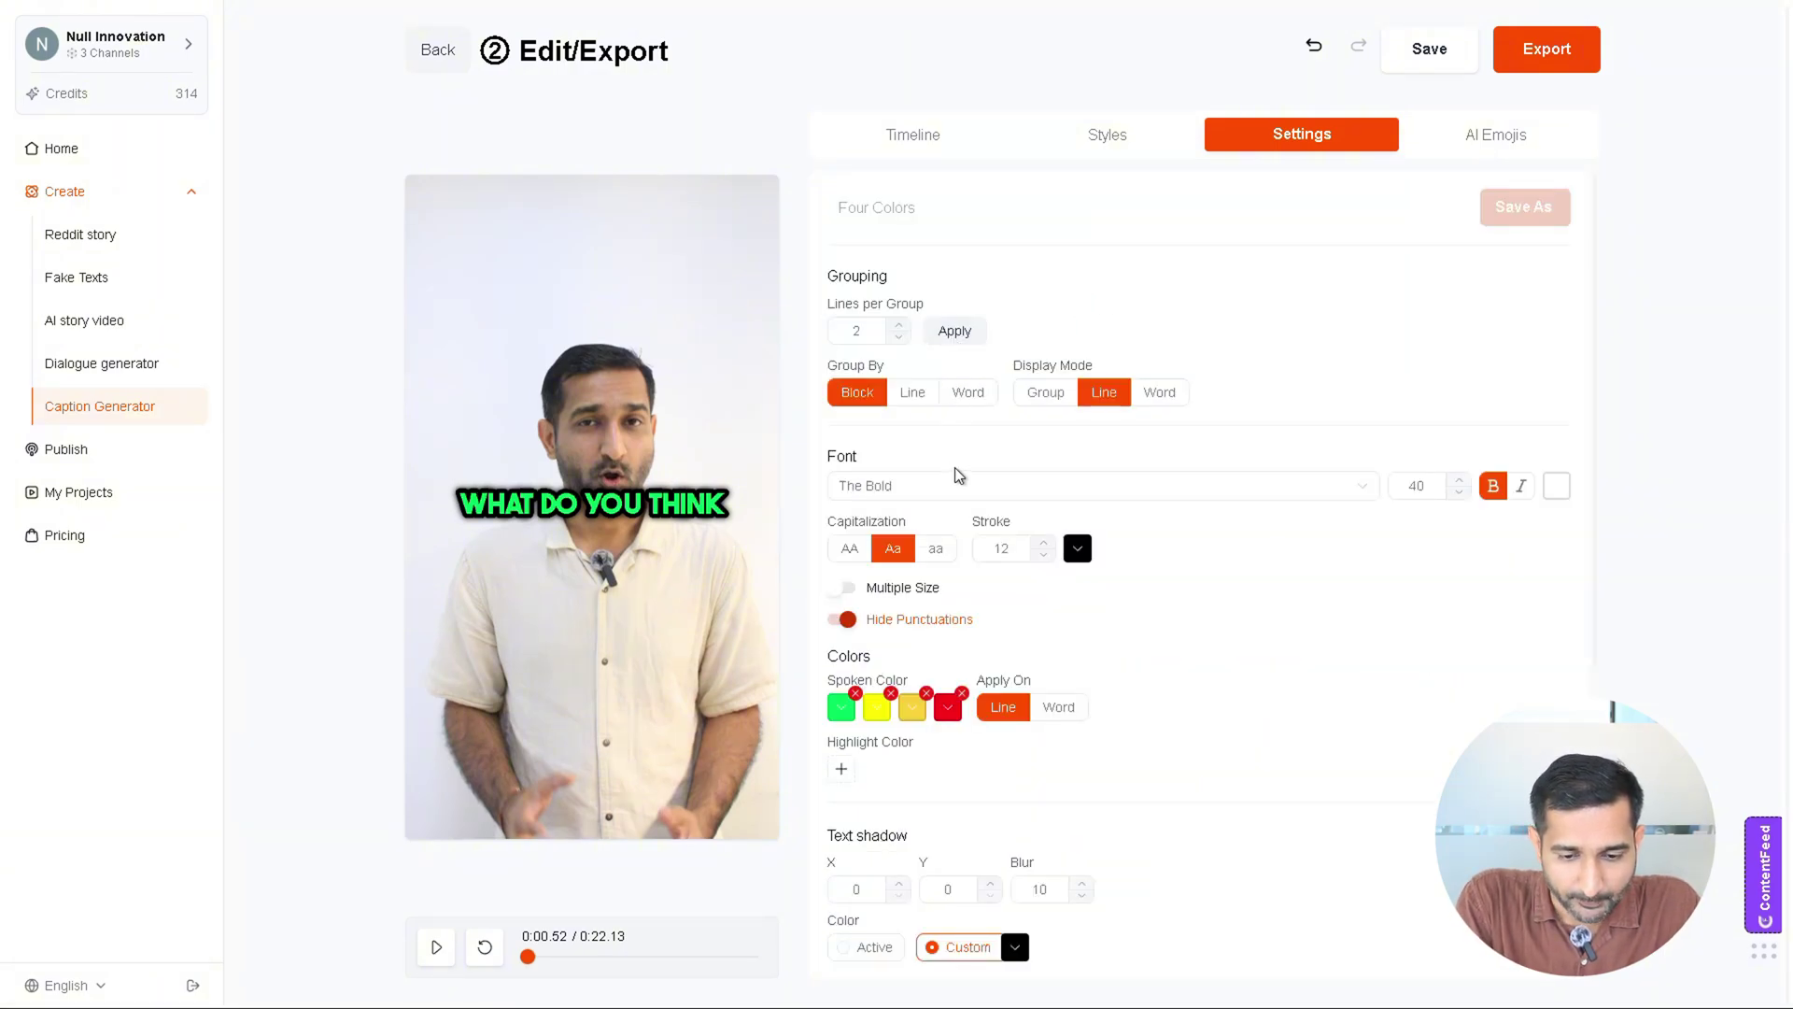
- Switch captions to Poppins with stroke 1, word-by-word colouring, and adjust the offset
click(904, 485)
click(864, 653)
click(1043, 554)
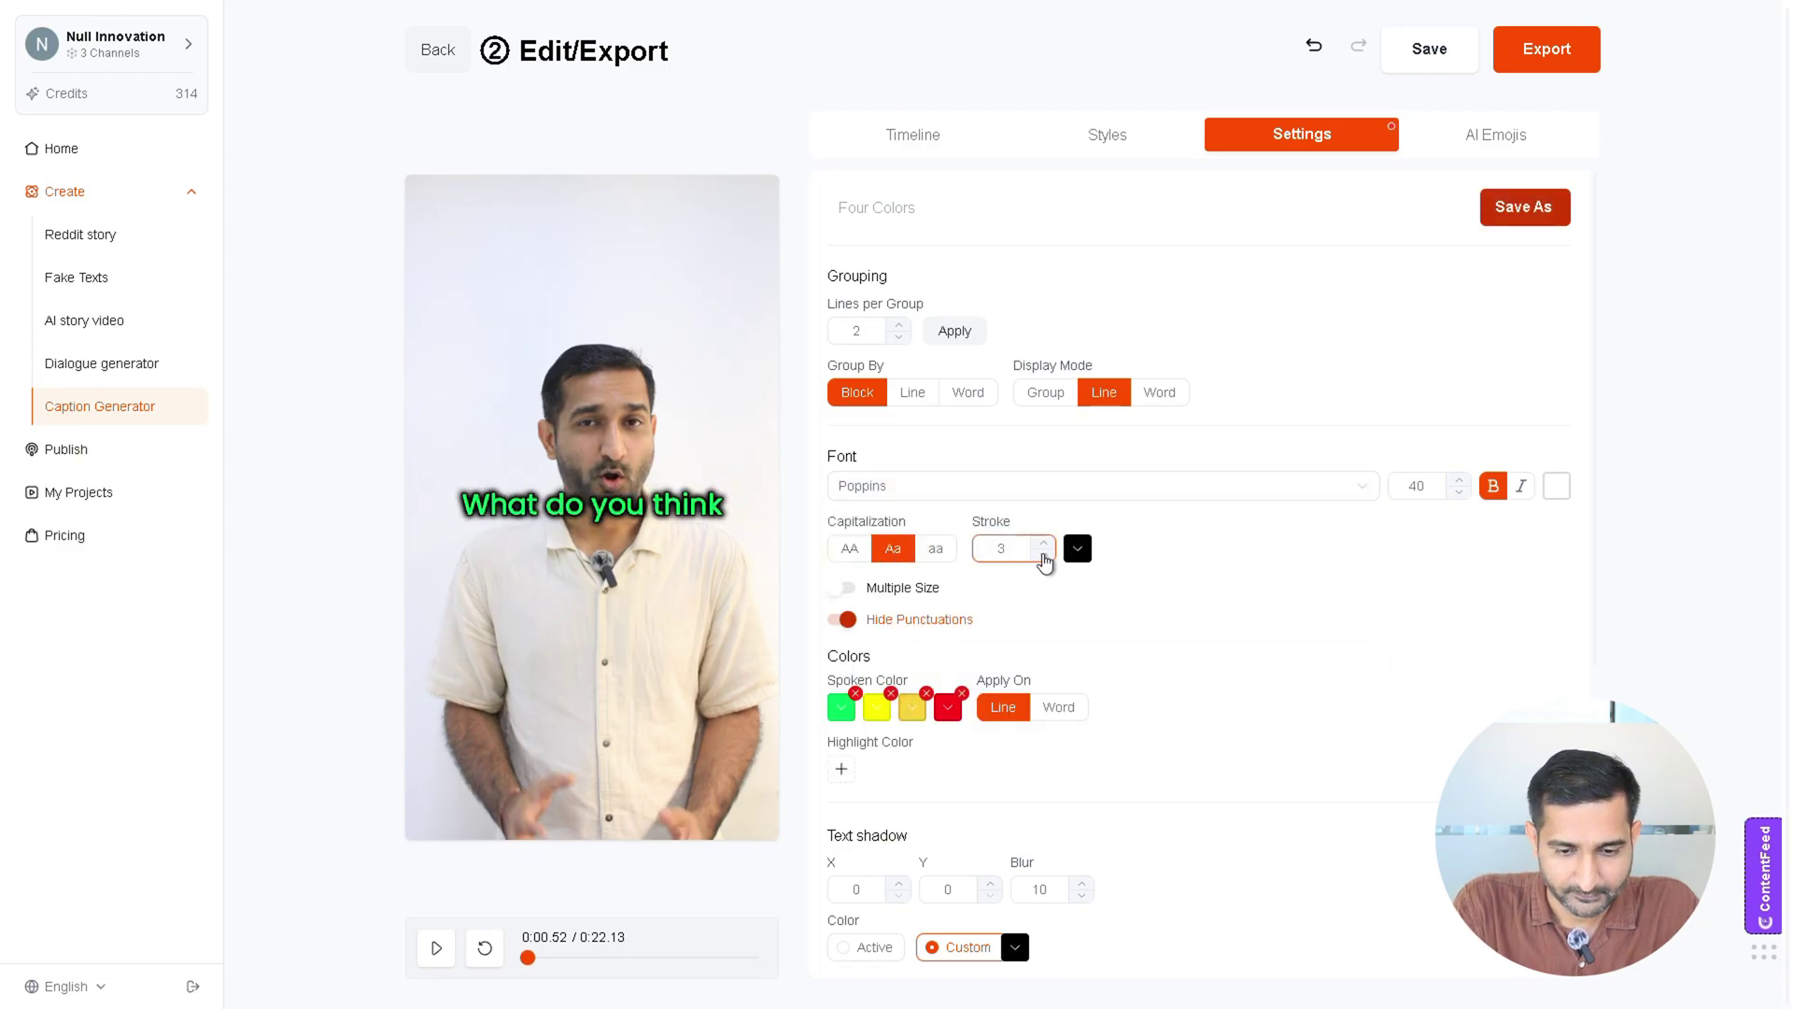
scroll(1045, 579, down, 1)
click(1061, 613)
scroll(962, 574, down, 3)
scroll(1028, 467, up, 3)
scroll(1098, 657, down, 4)
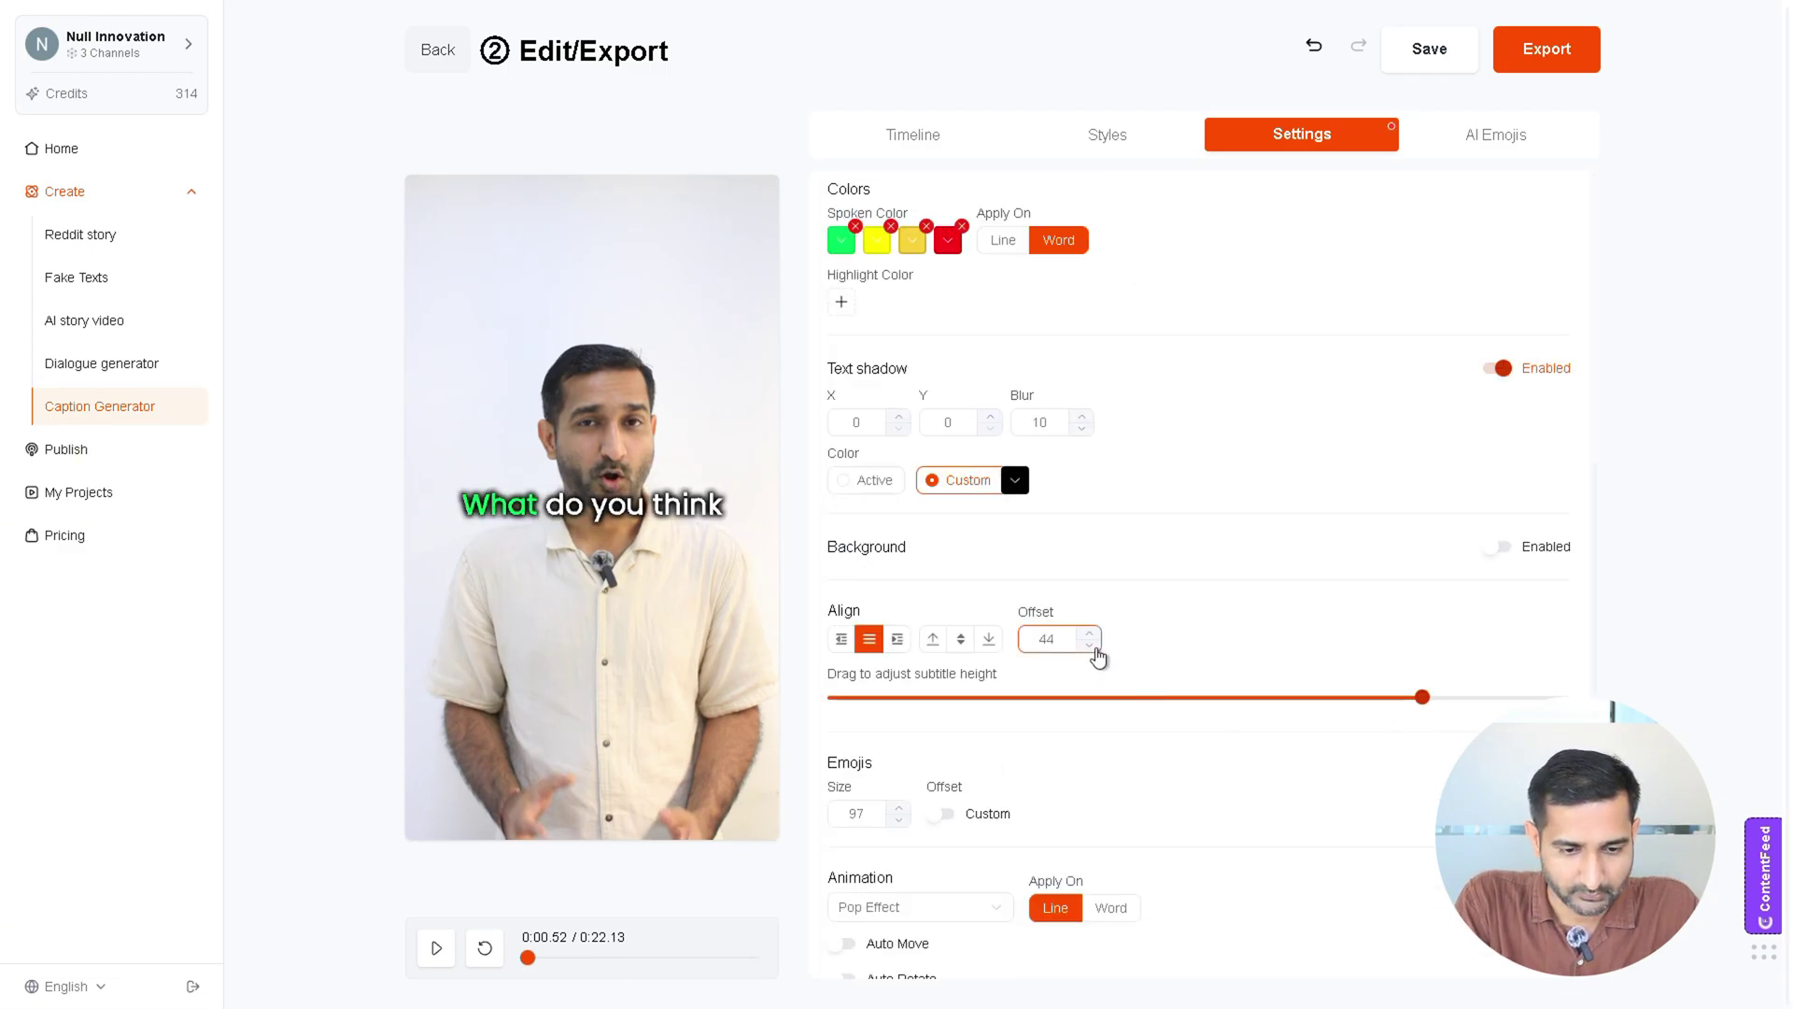
drag(1423, 664, 1312, 664)
- Add a Fade Effect animation and save the style as 'edited Four Colors'
click(906, 874)
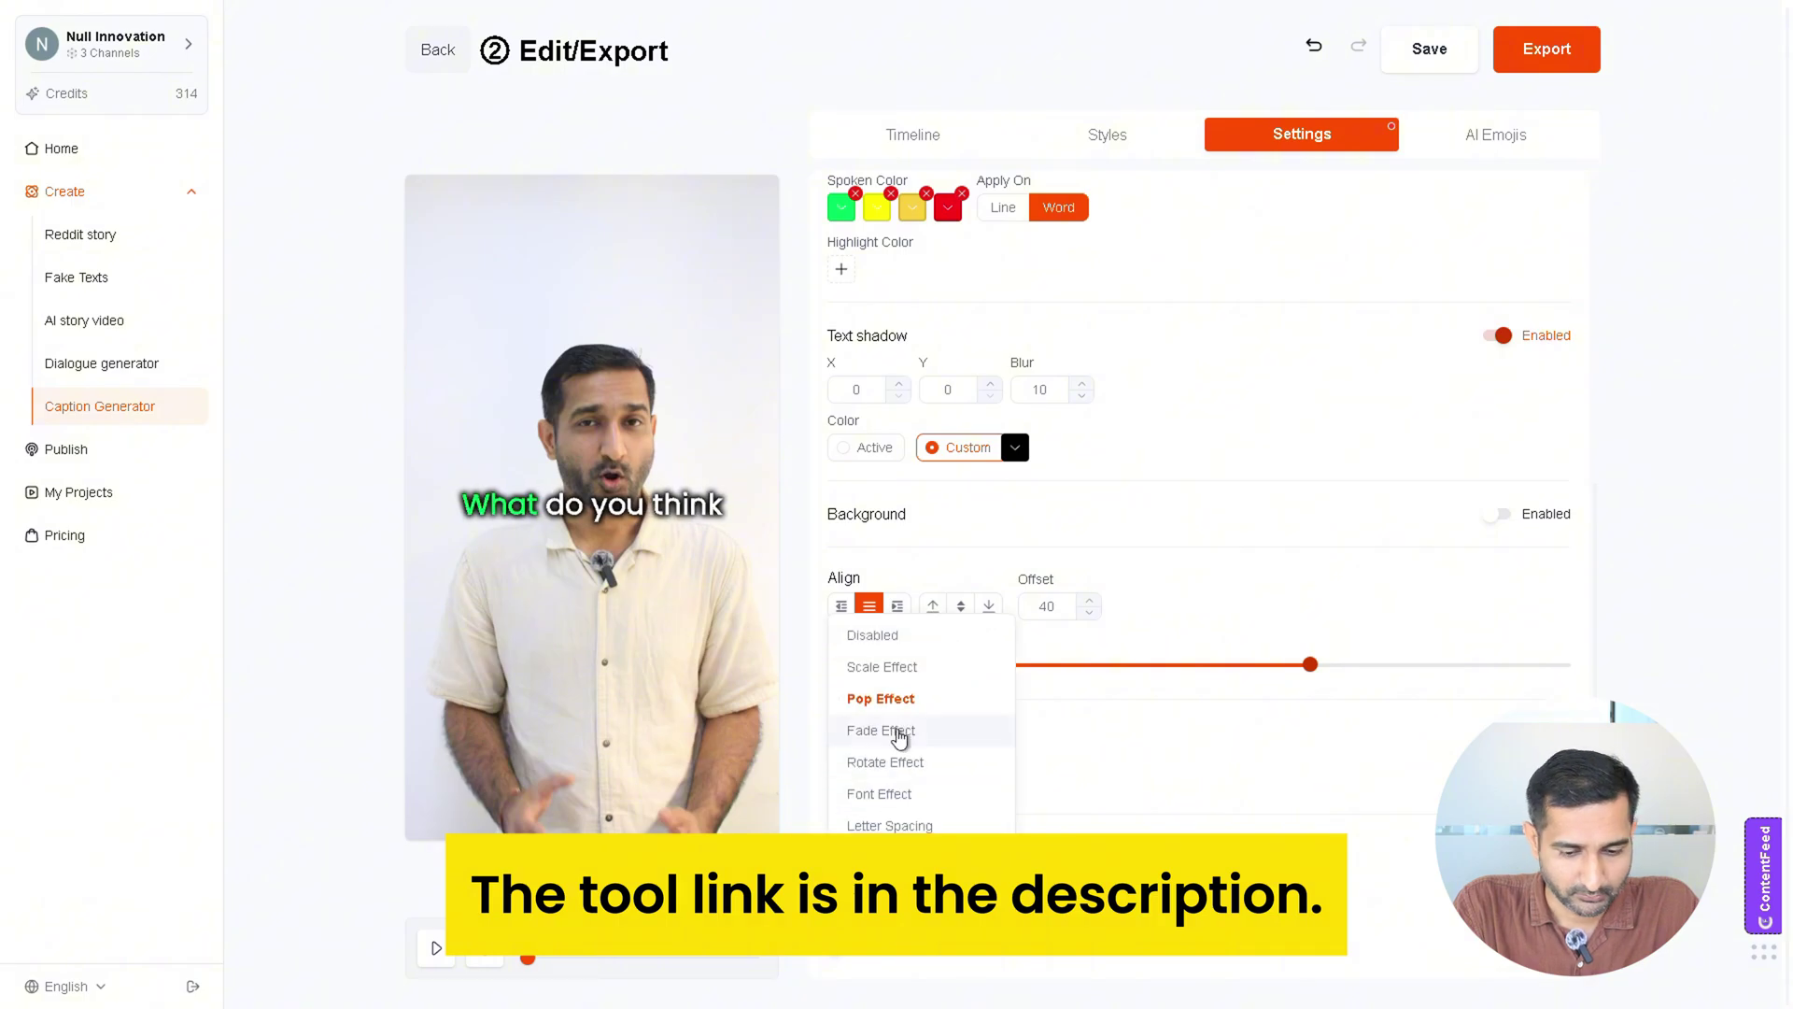
click(899, 734)
scroll(1214, 560, up, 5)
click(1526, 214)
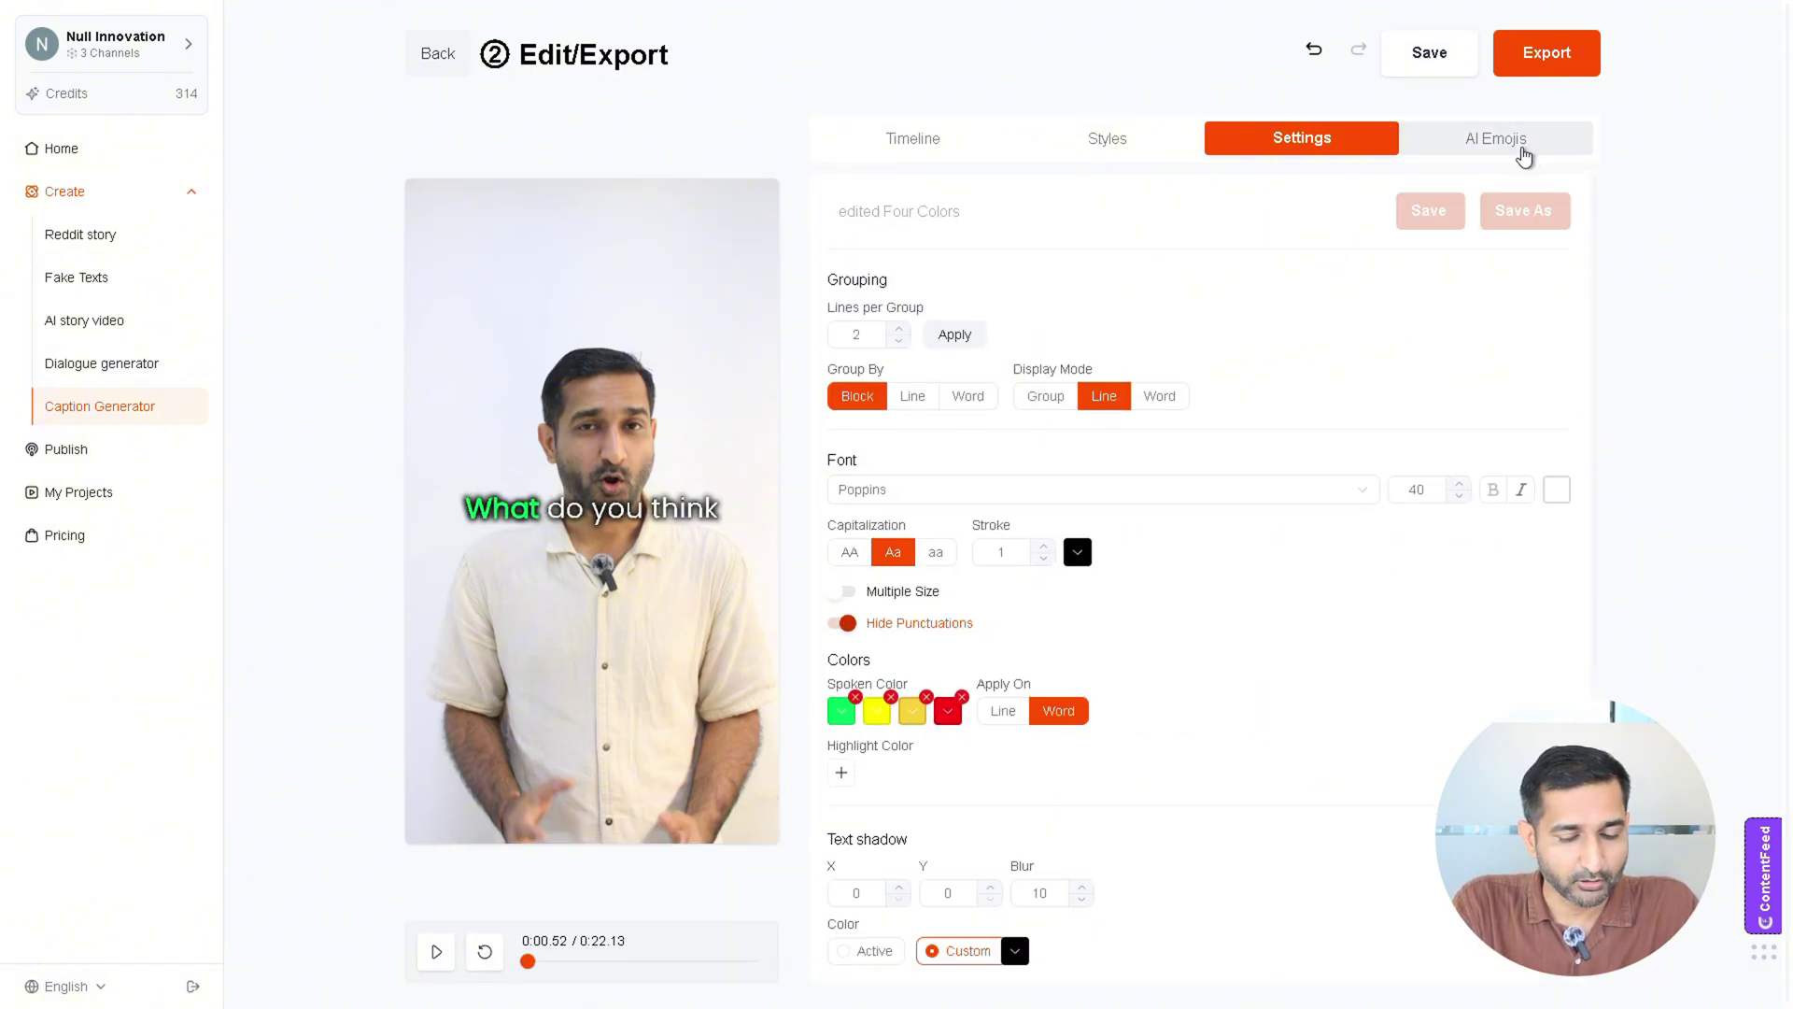
- Apply a Medium amount of AI emojis to the captions and begin exporting
click(1513, 149)
click(984, 212)
click(890, 297)
click(1073, 220)
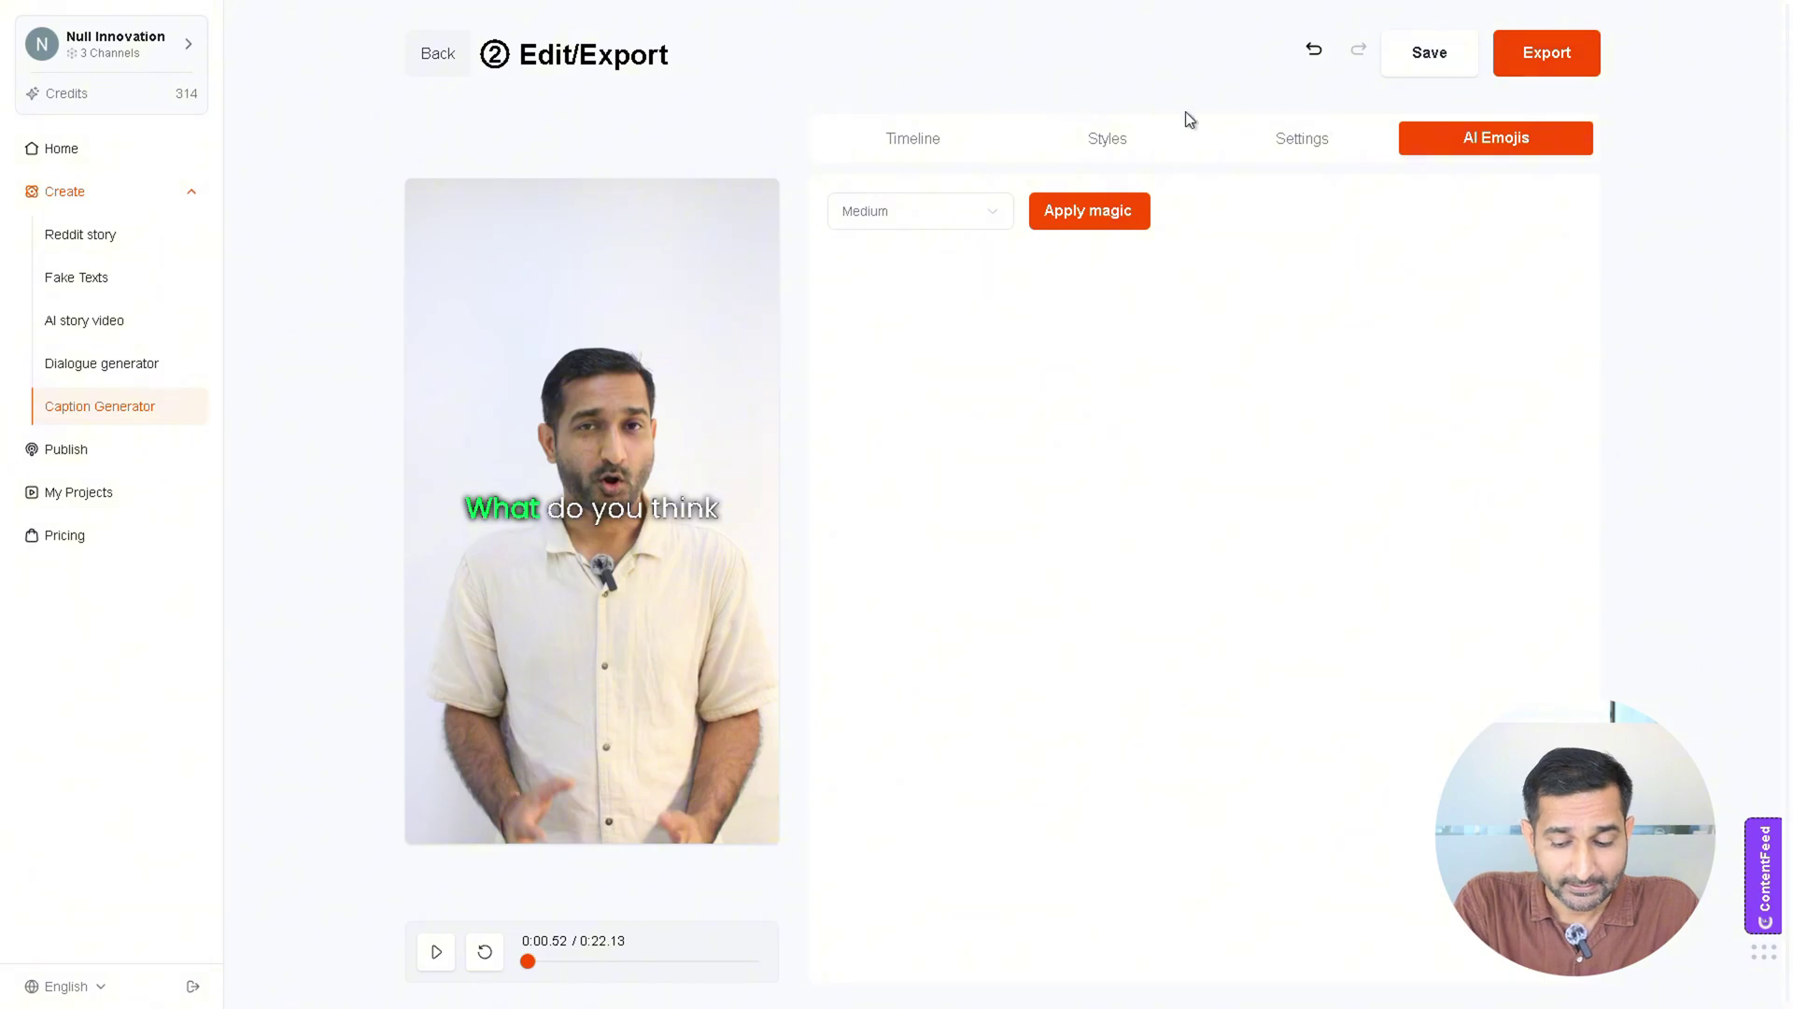
click(1545, 62)
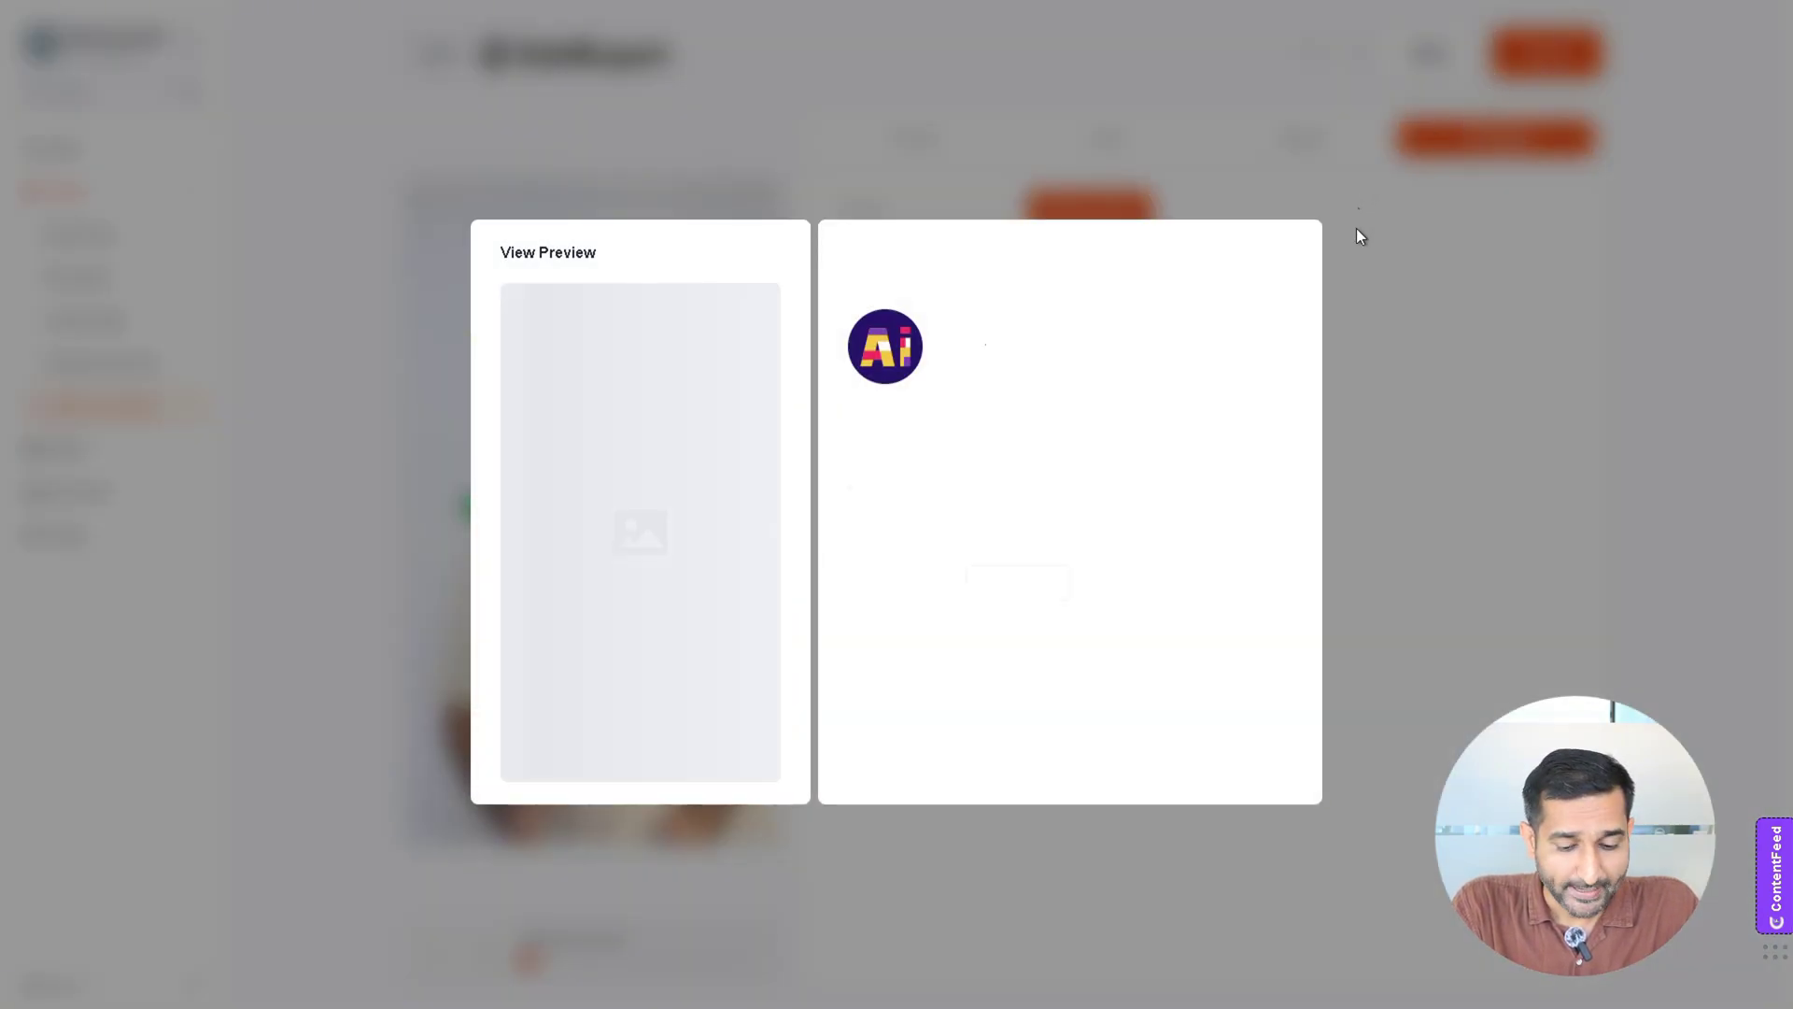